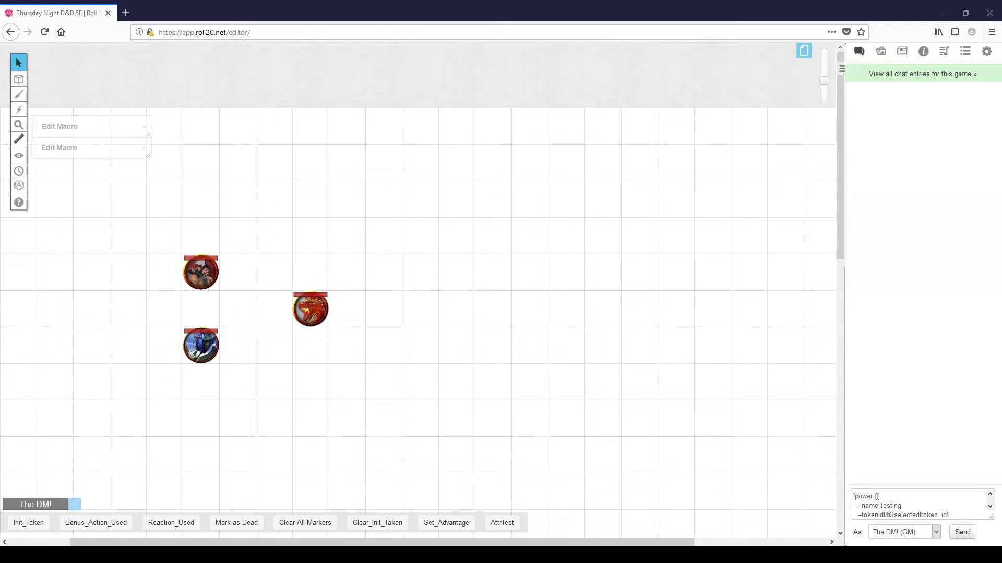
Restore the minimized AttrTest macro editor so its full !power script is visible.
click(80, 128)
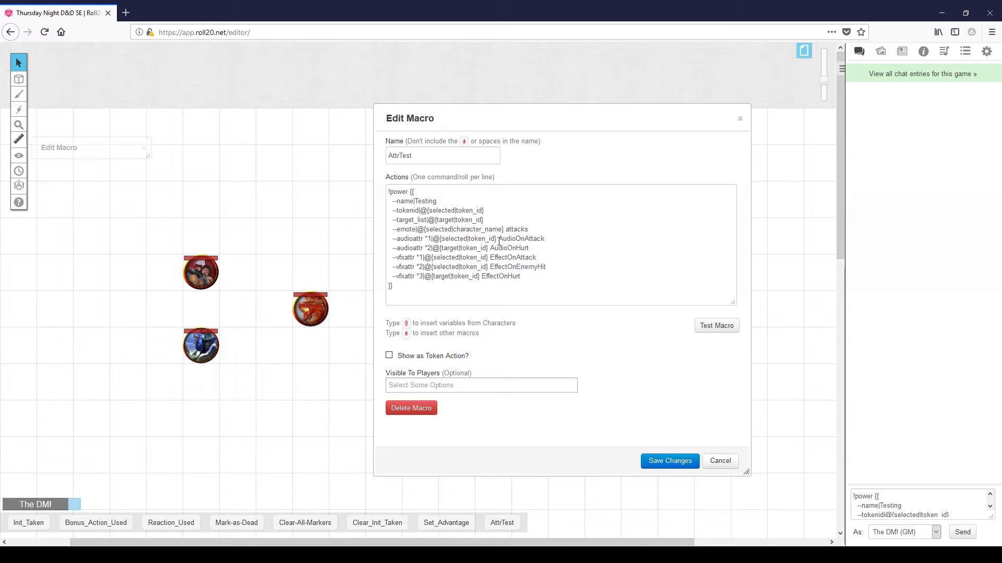
click(389, 202)
drag(389, 203, 539, 227)
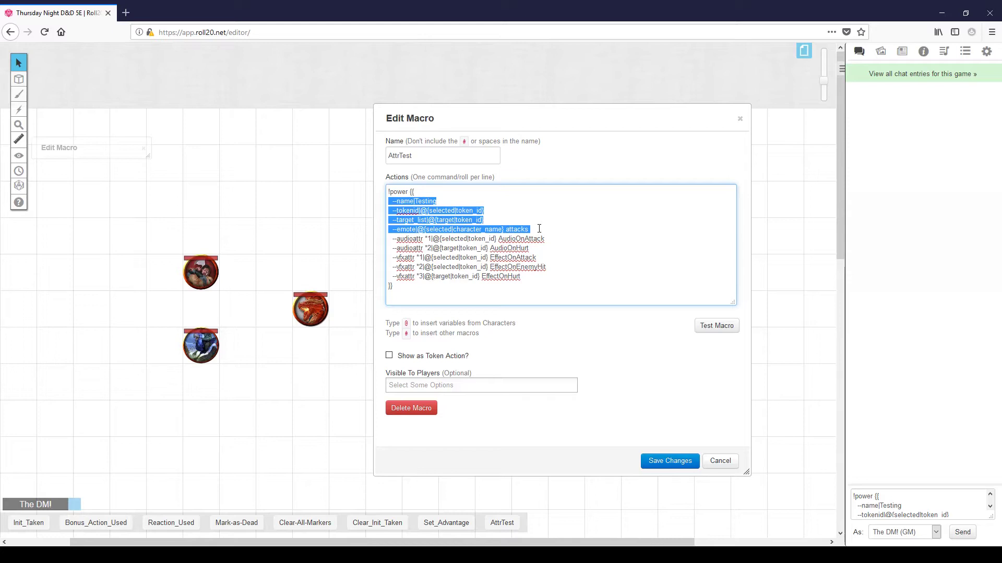
drag(389, 240, 550, 275)
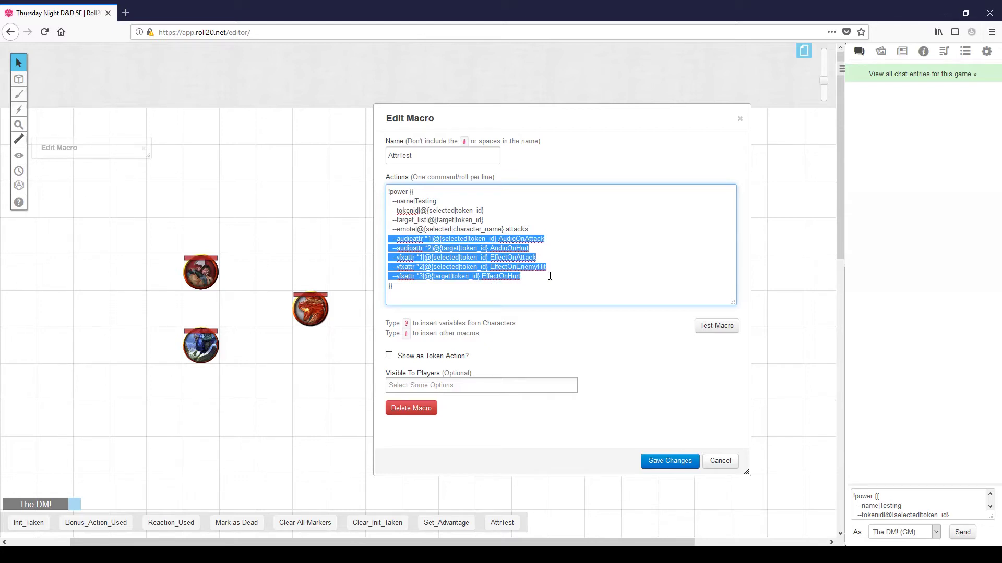
click(312, 310)
Test-run AttrTest on the top-left token and review the AudioOnAttack, AudioOnHurt and EffectOnAttack names.
click(711, 332)
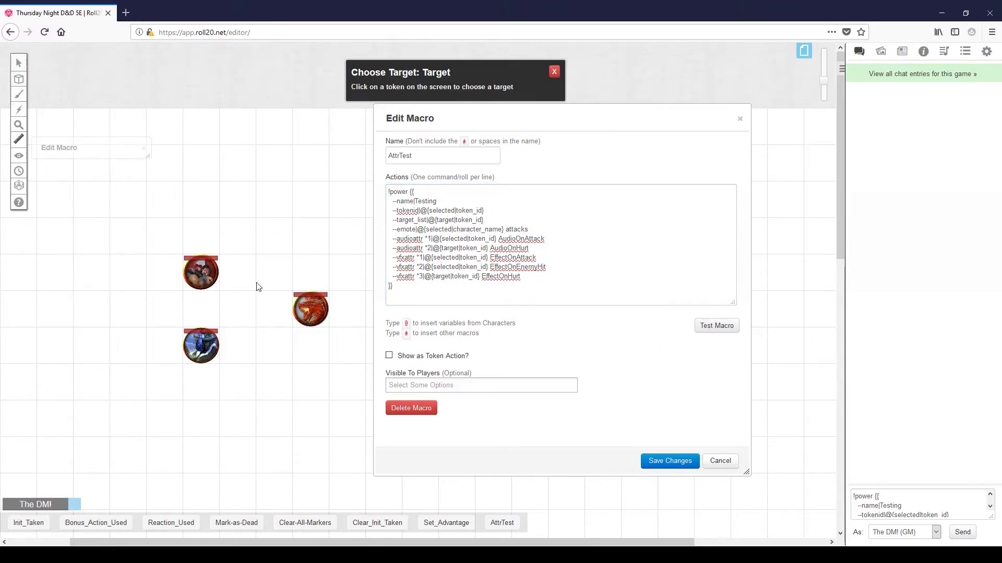
click(201, 272)
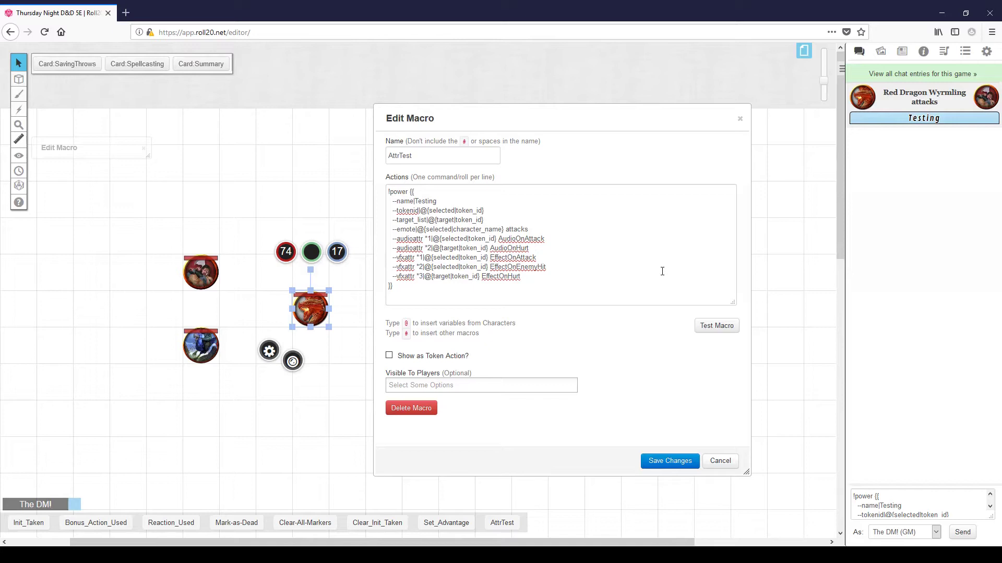
double_click(539, 241)
double_click(522, 248)
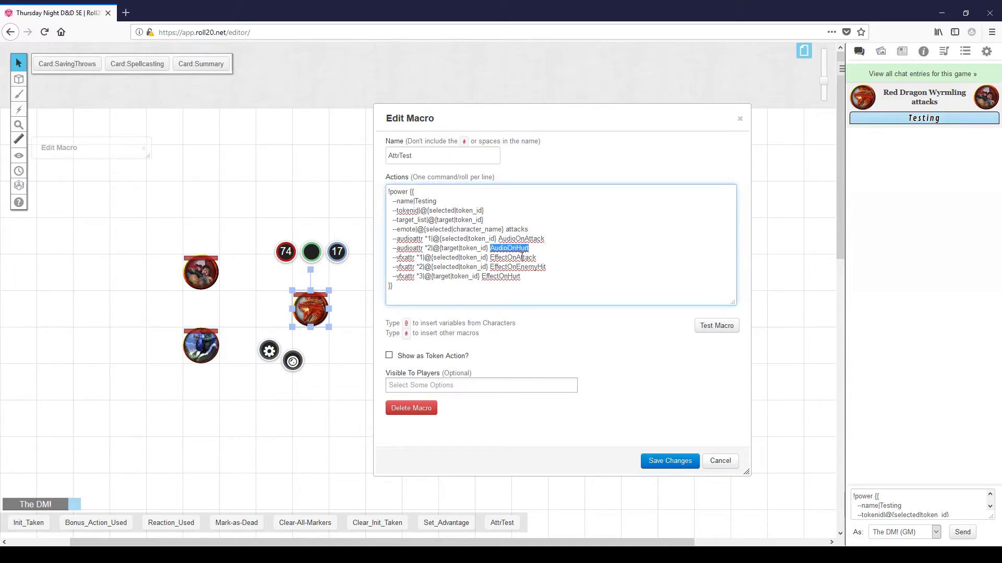
double_click(522, 258)
click(560, 260)
Open the Red Dragon Wyrmling's character sheet from its token.
click(316, 306)
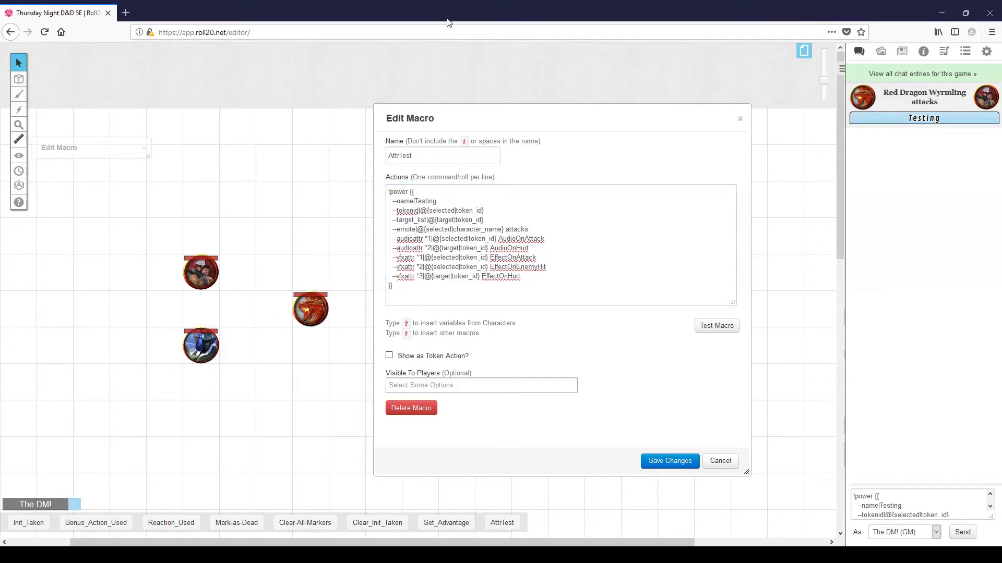
double_click(543, 239)
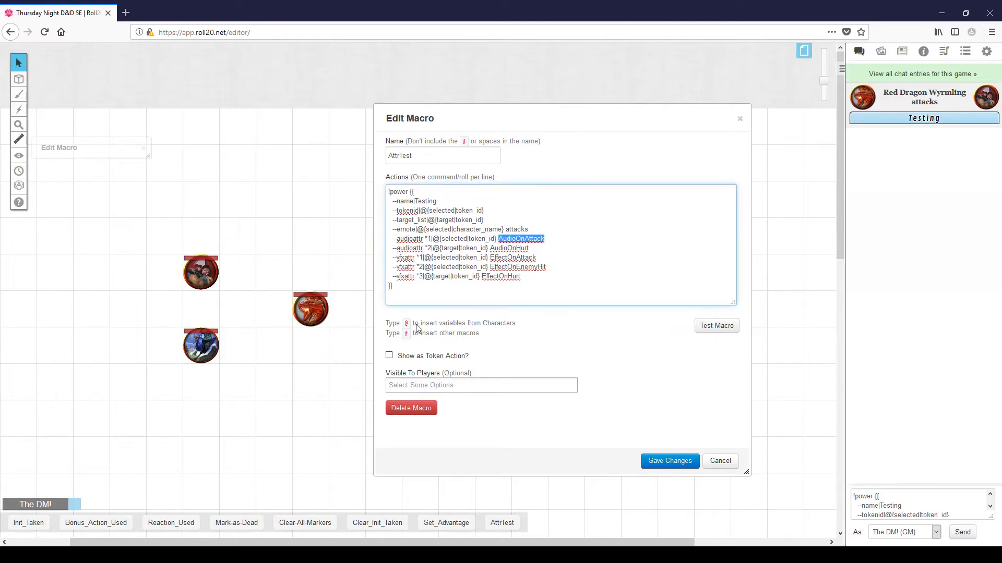
click(309, 308)
double_click(309, 307)
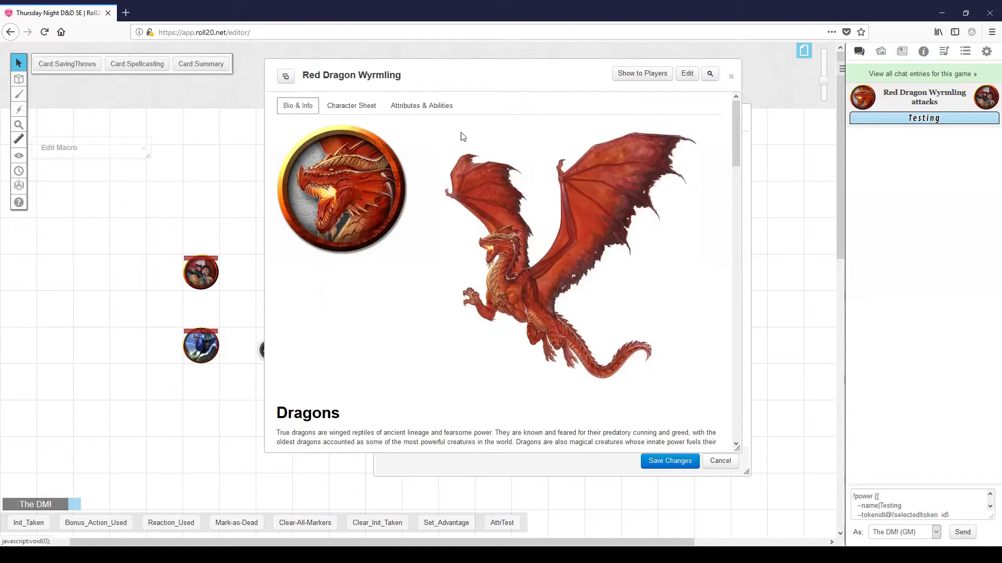
Add a dragon attribute AudioOnAttack with a --play|GrowlBite sound command, then close the sheet.
click(436, 107)
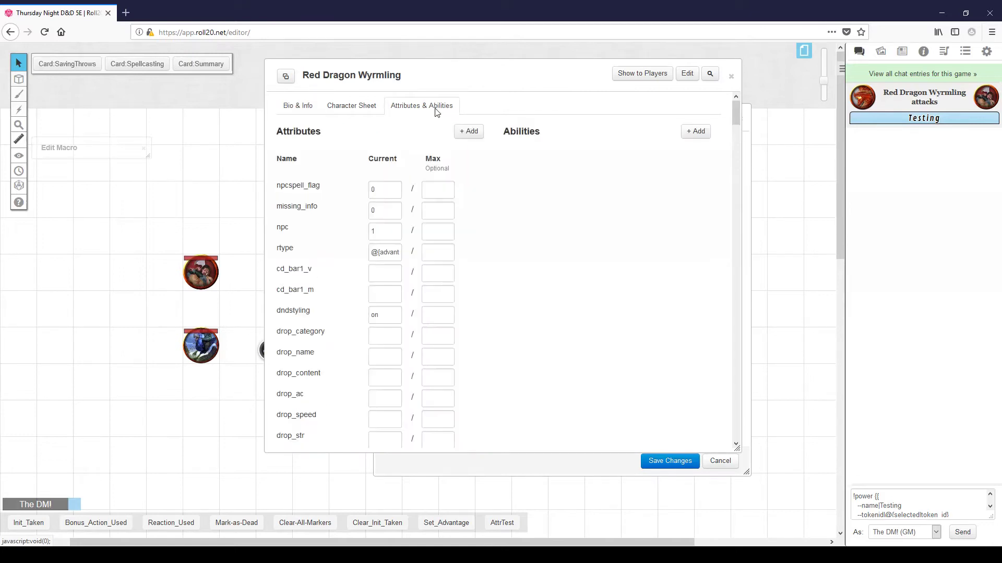
click(468, 133)
double_click(315, 436)
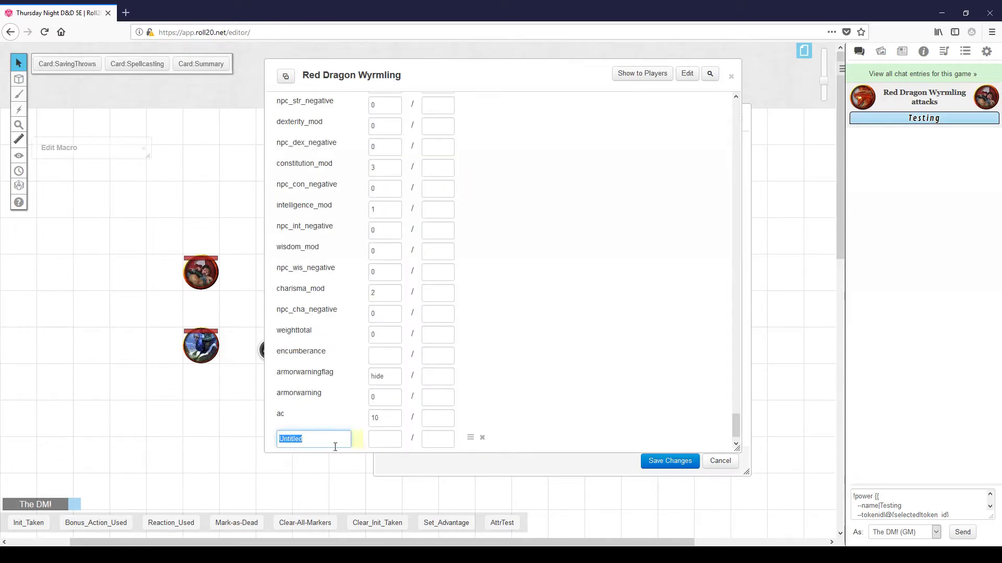
text(AudioOnAttack)
click(386, 439)
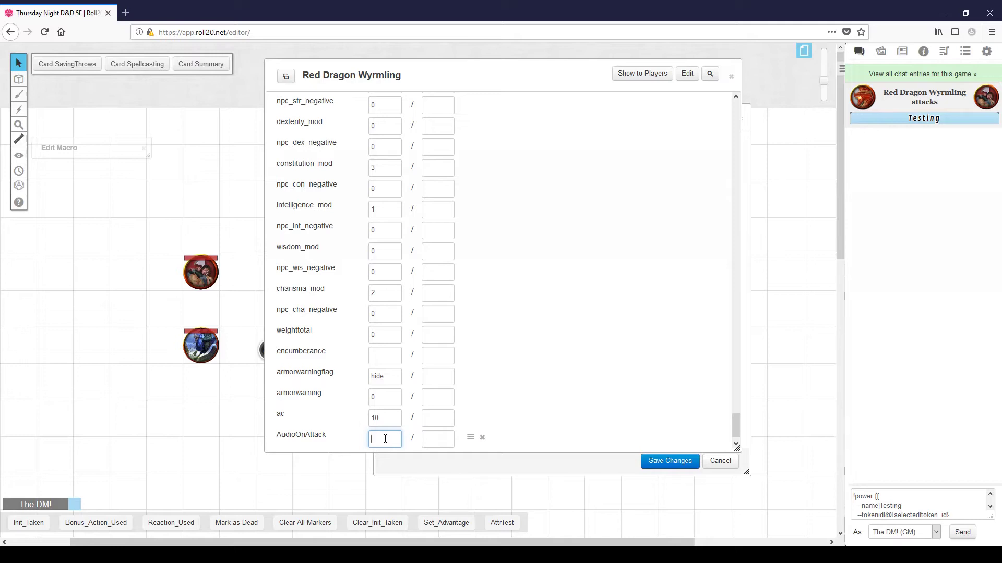
text(--play)
text(|GrowlBite)
click(731, 78)
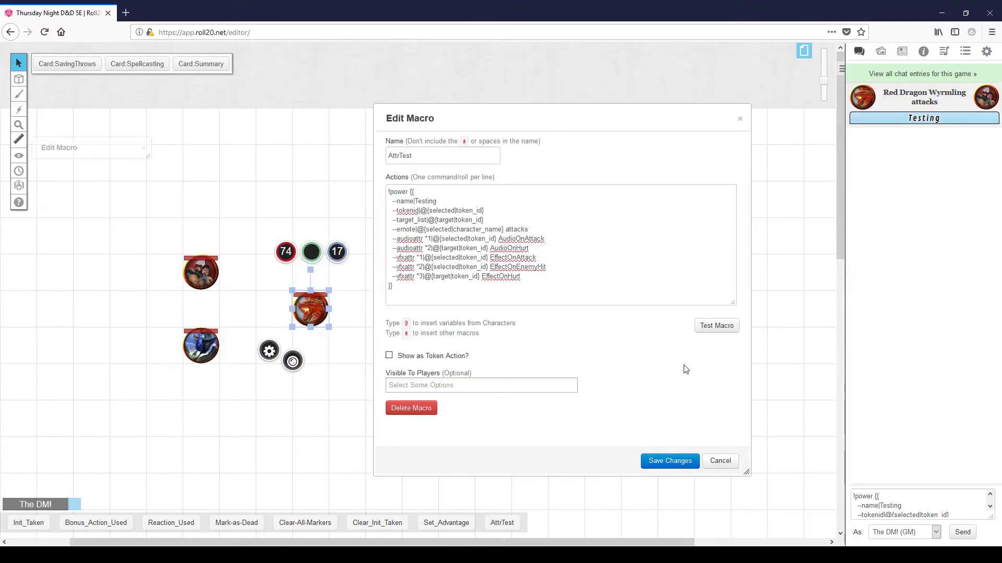
Test the dragon's attack against the top-left token and then the blue token.
click(709, 327)
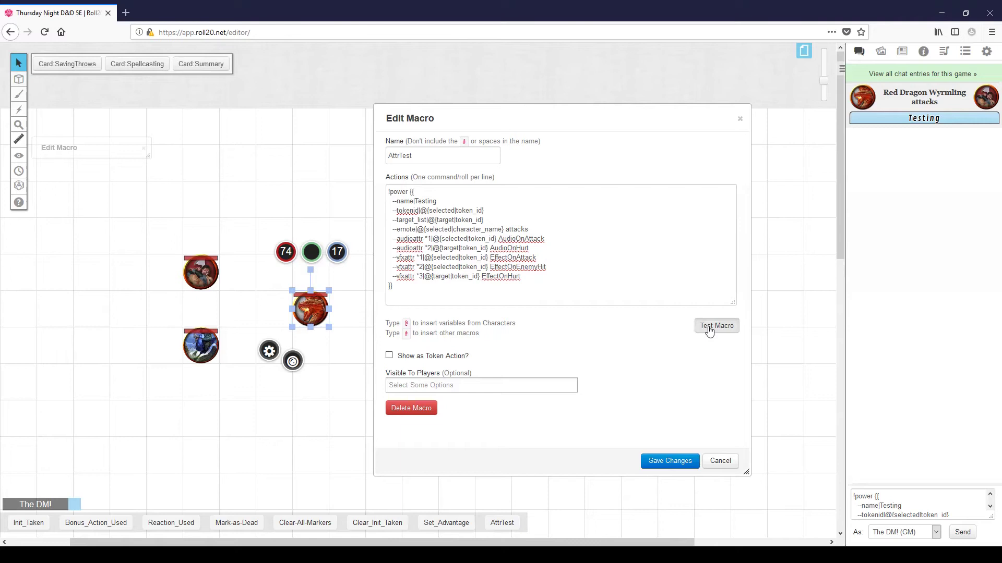
click(204, 273)
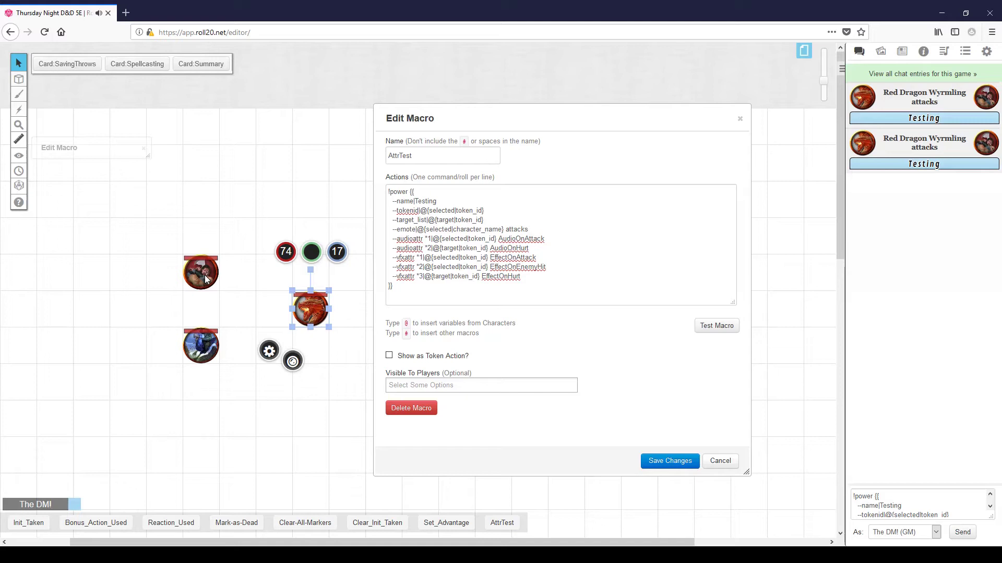
click(717, 326)
click(202, 351)
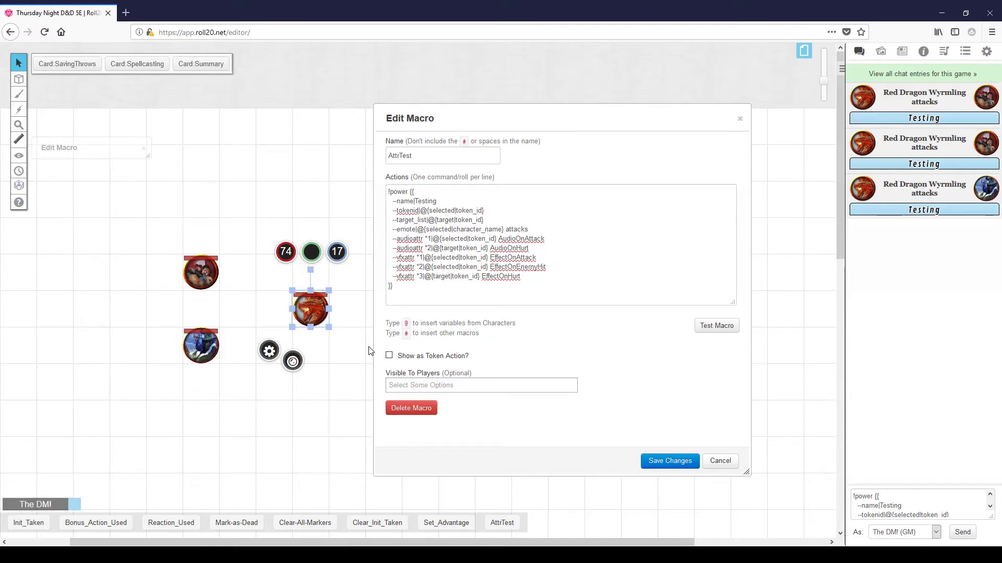
Test the Berserker attacking the red dragon.
click(198, 269)
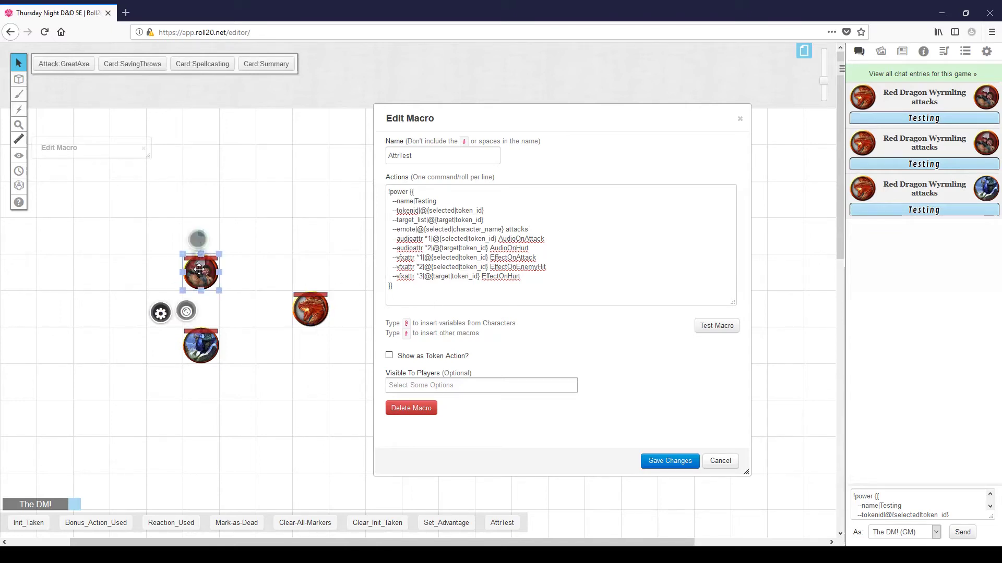
click(711, 327)
click(307, 311)
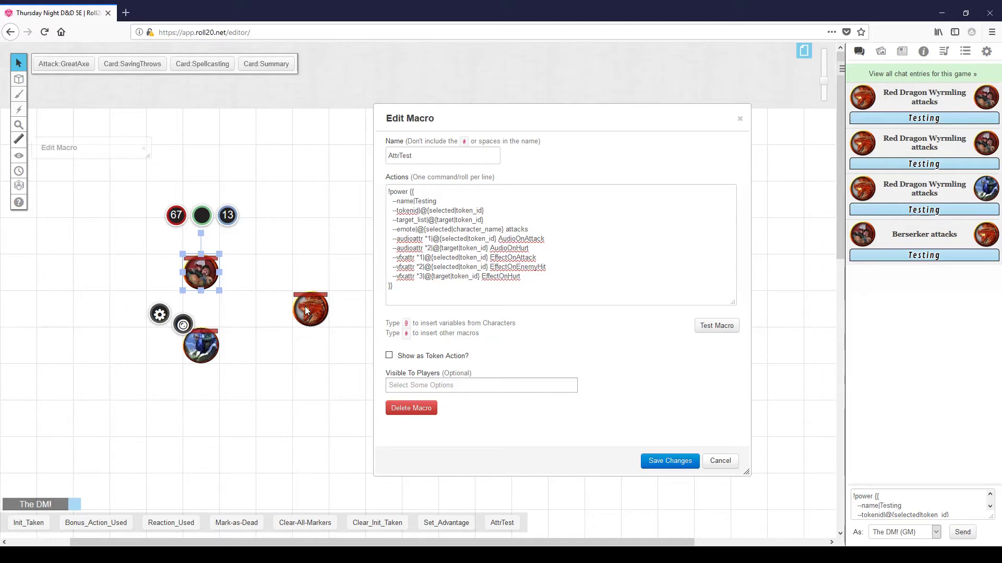
click(307, 311)
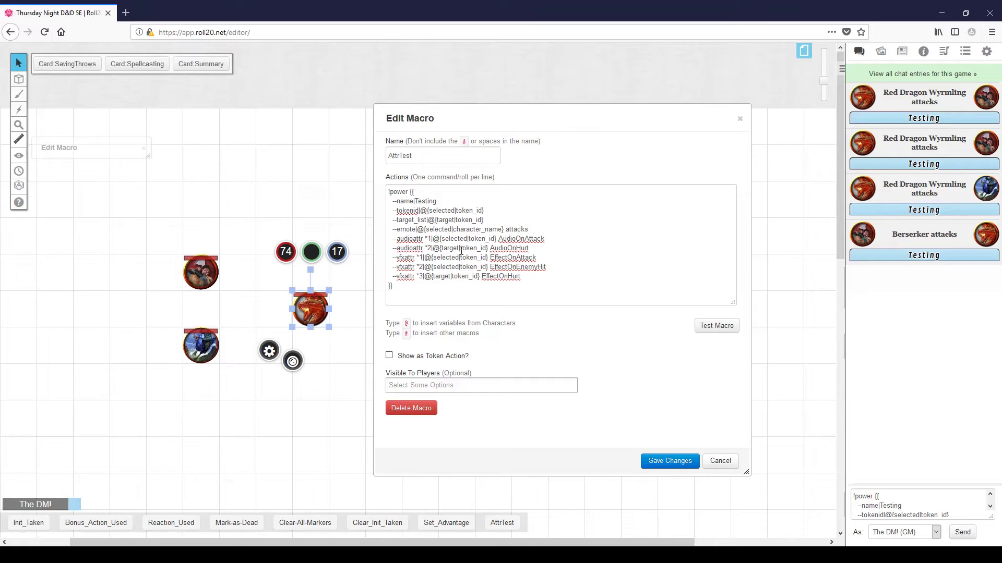
Review the selected|token_id, target|token_id and AudioOnHurt references, then bring up the Berserker's sheet.
double_click(456, 239)
drag(456, 238, 525, 241)
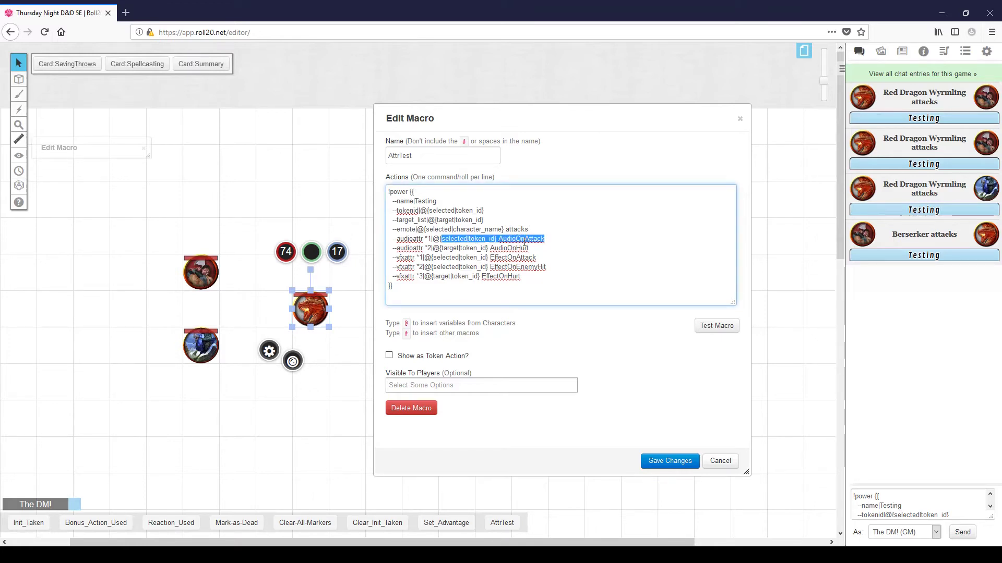
shift+click(467, 238)
key(ctrl+shift+Right)
double_click(466, 247)
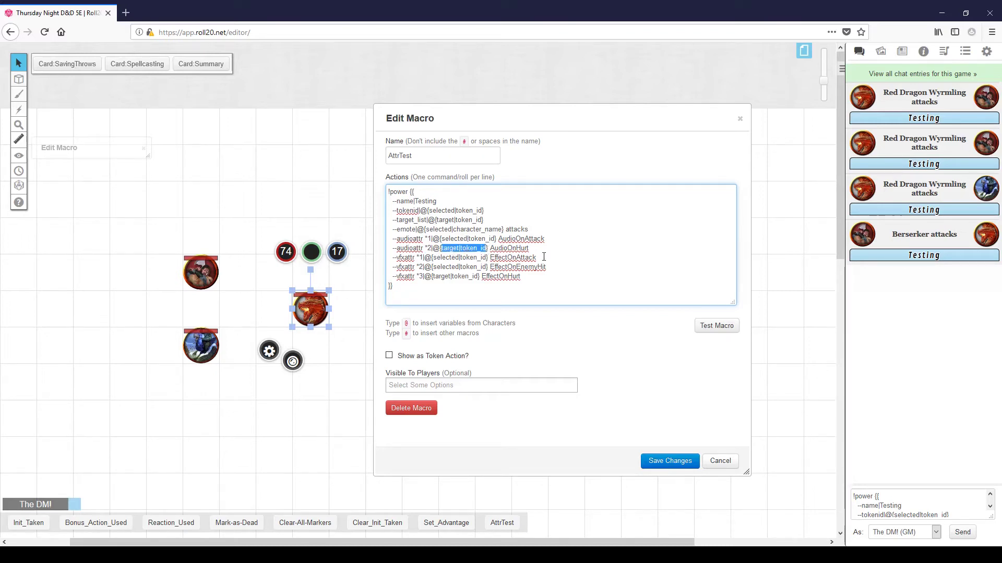
double_click(509, 248)
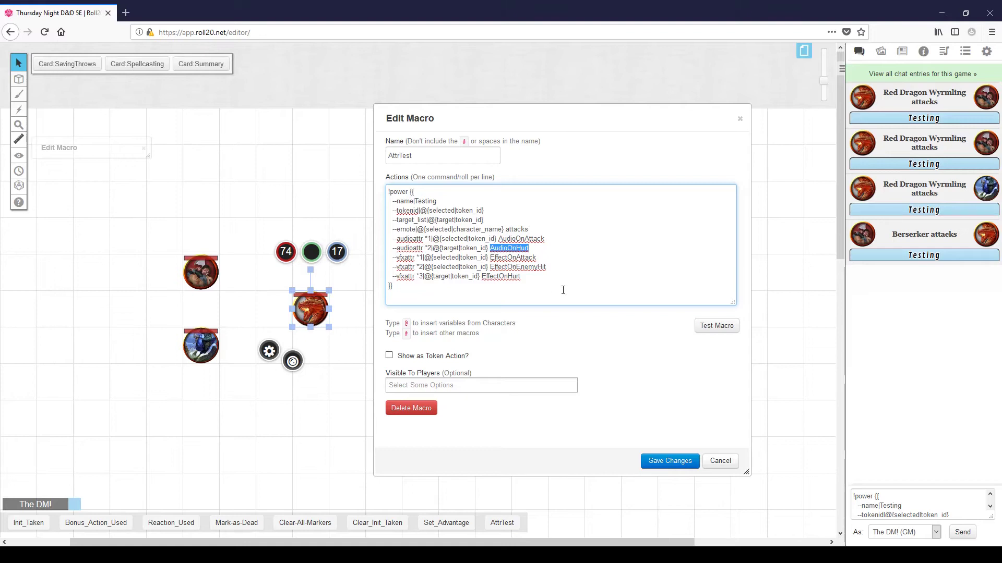
double_click(205, 272)
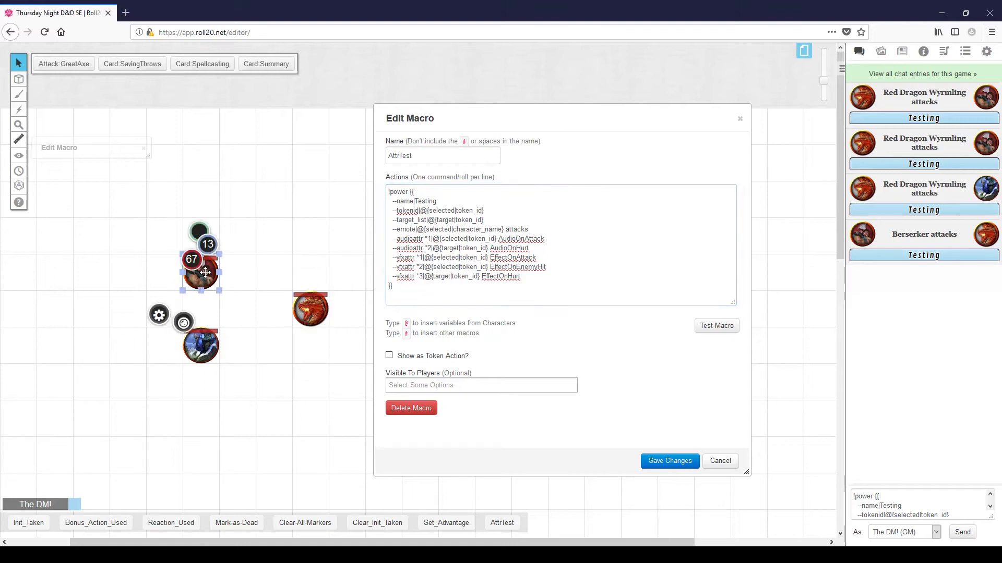
click(668, 74)
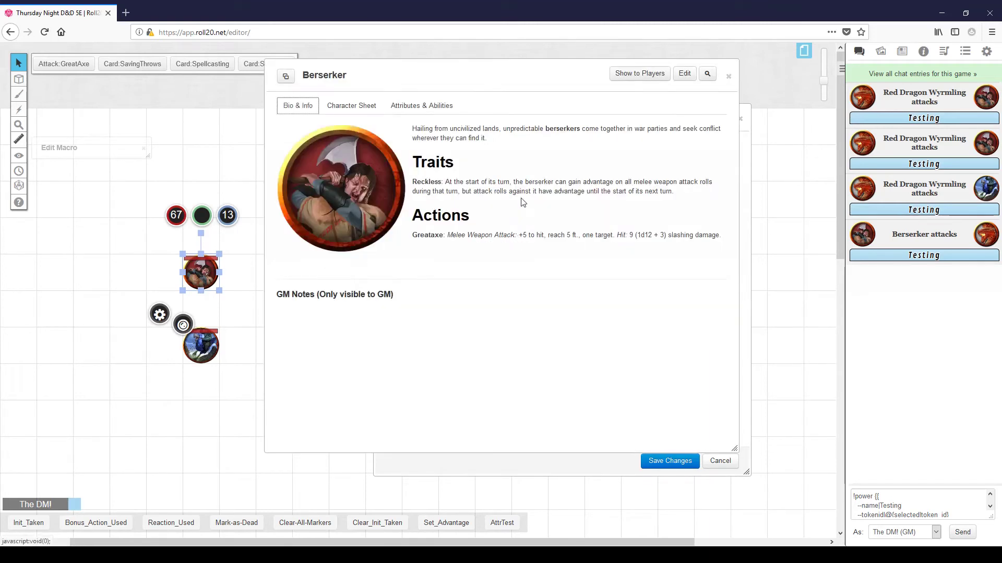
Add a Berserker attribute AudioOnHurt with value --play|Deathscream, then close the sheet.
click(424, 105)
click(471, 131)
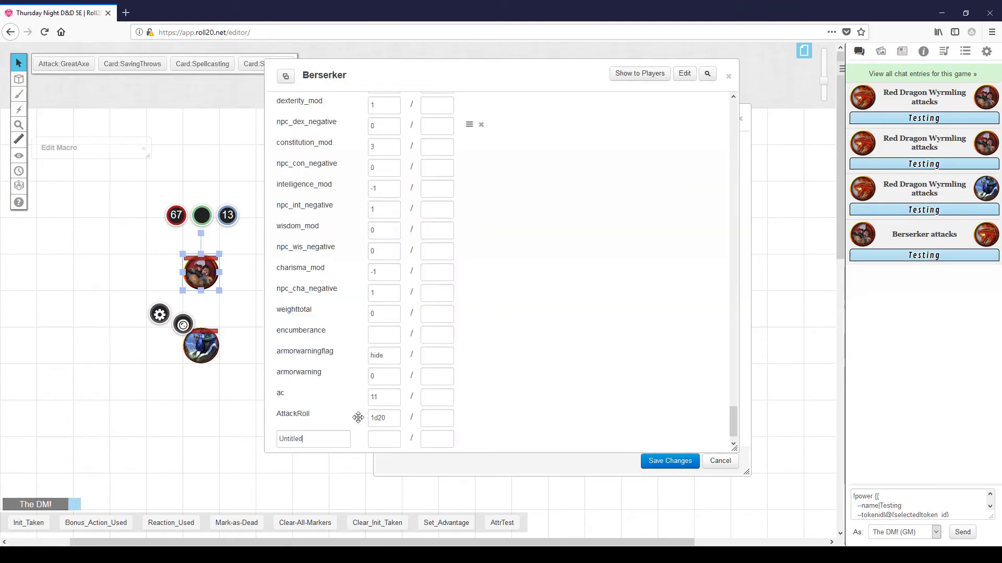
double_click(330, 440)
text(AudioOnHurt)
click(391, 438)
text(--pla)
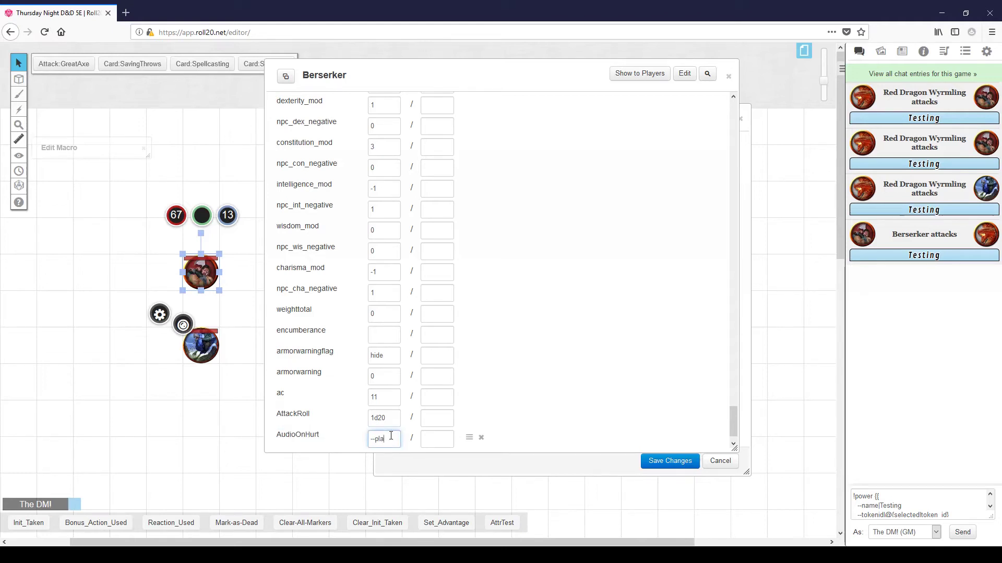
text(y|Deathscream)
click(728, 76)
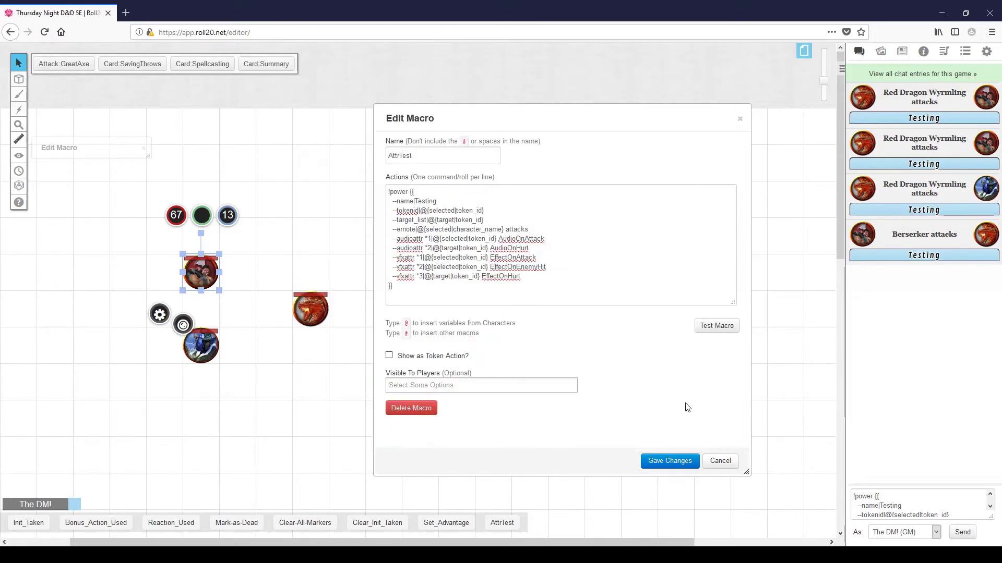
Test attacks: dragon on Berserker, Berserker on dragon, and Axe Beak on the dragon.
click(313, 313)
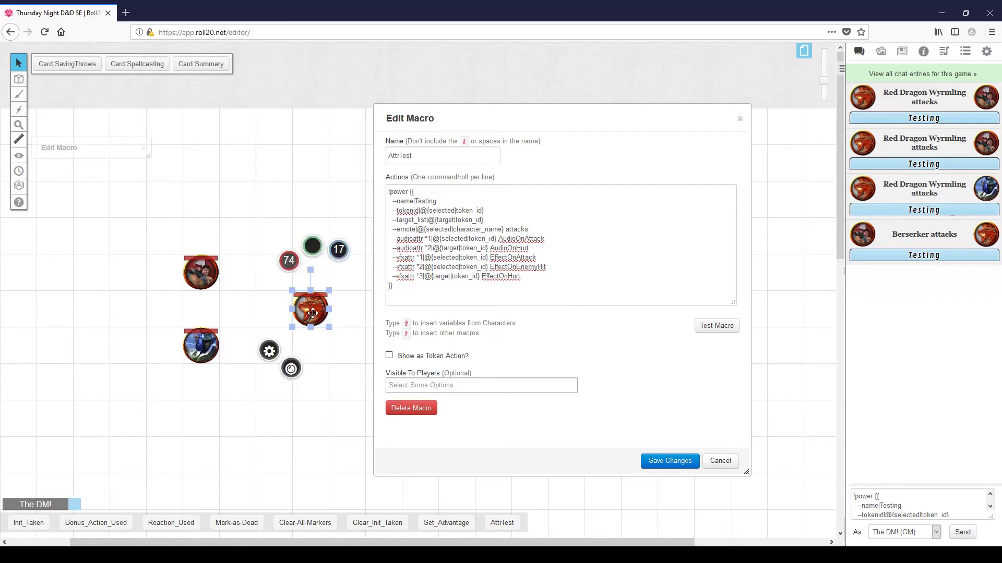
click(704, 332)
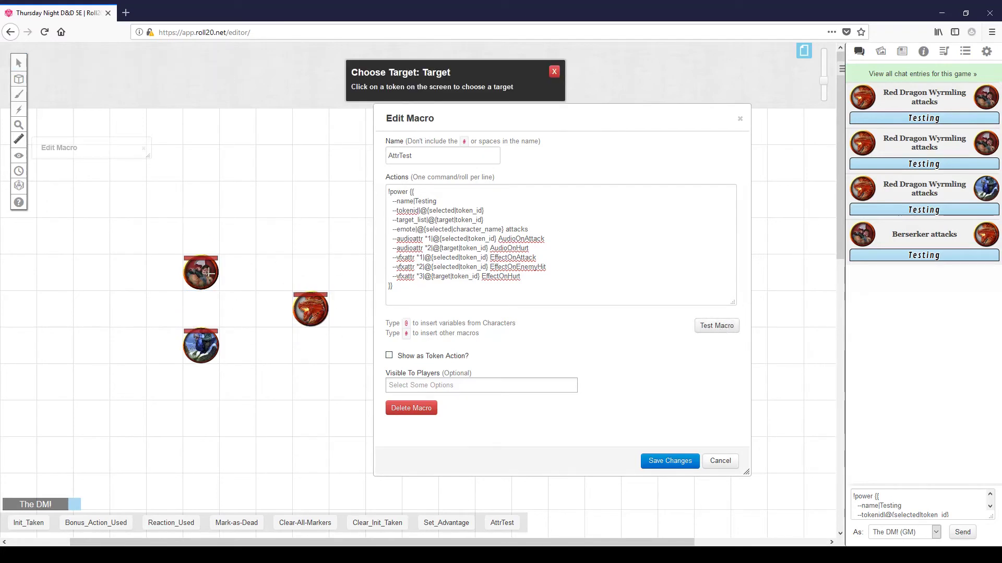
click(201, 272)
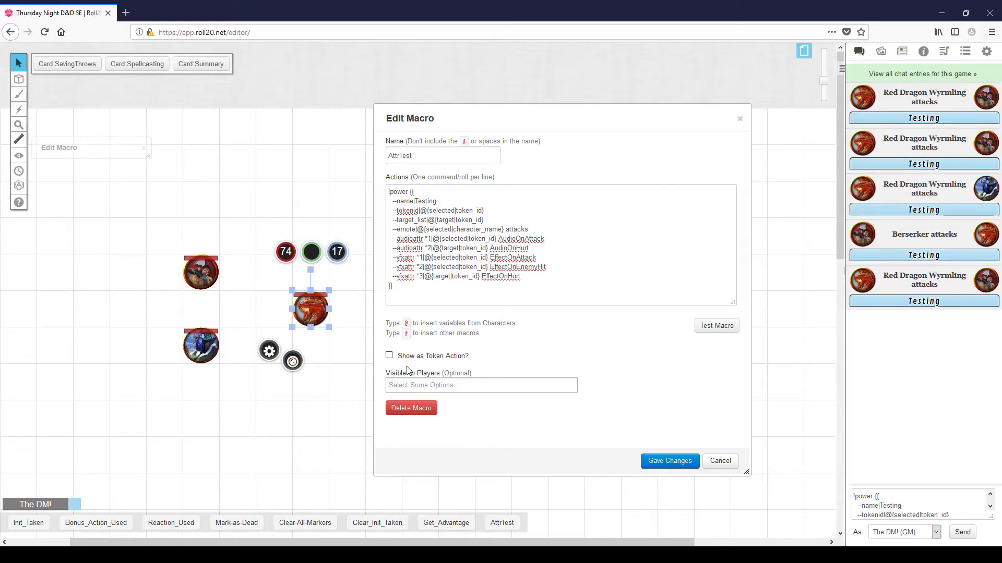
click(209, 271)
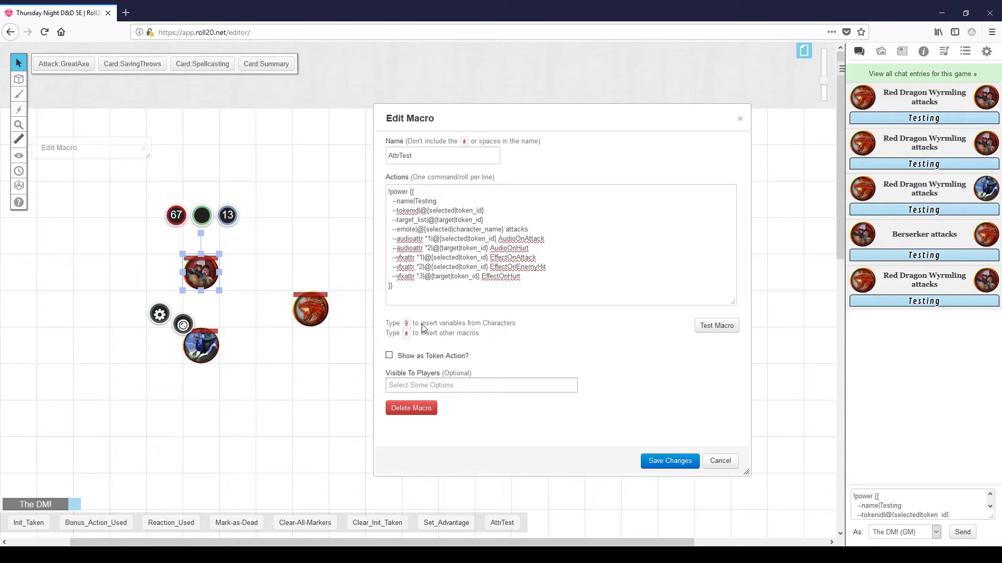
click(709, 326)
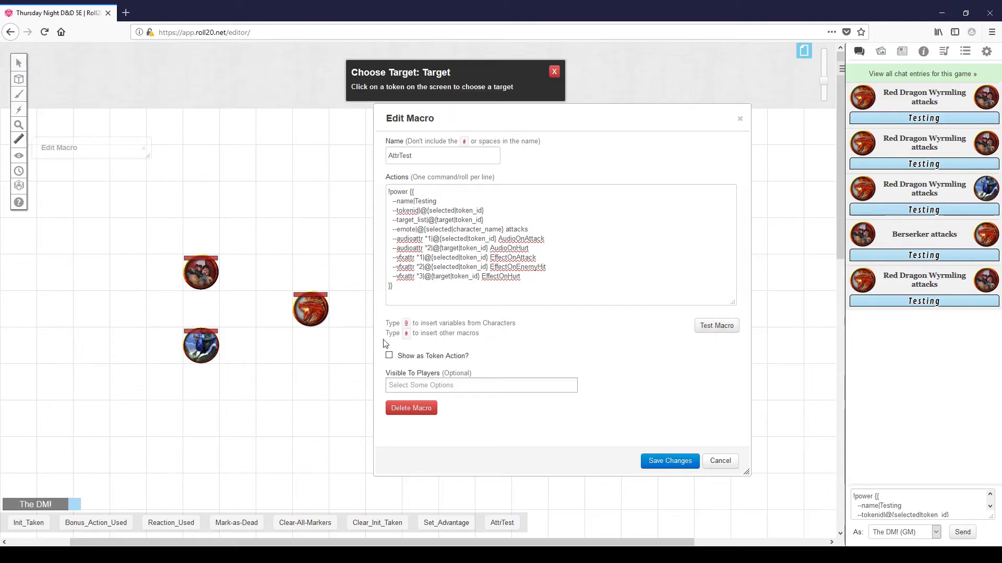
click(316, 312)
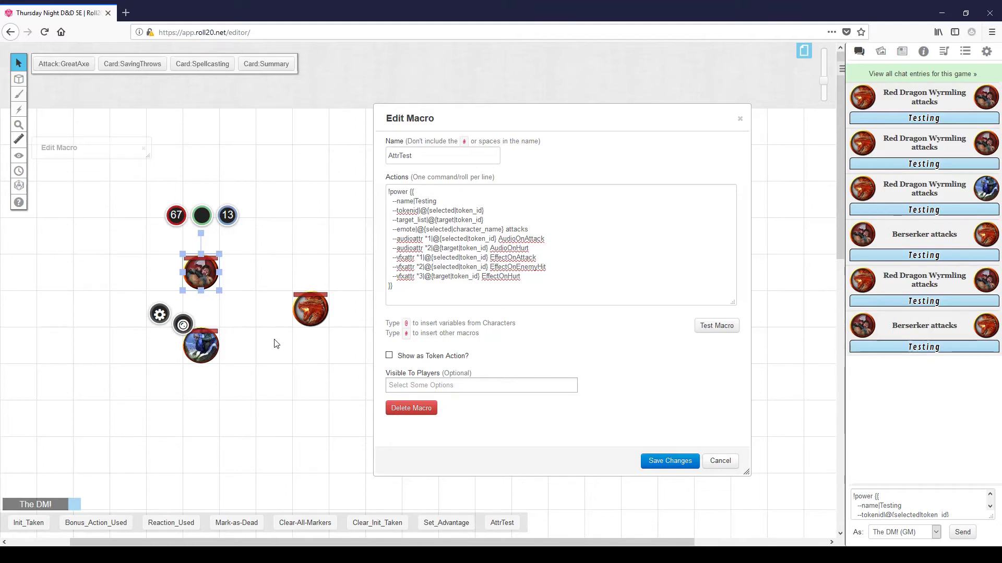
click(206, 342)
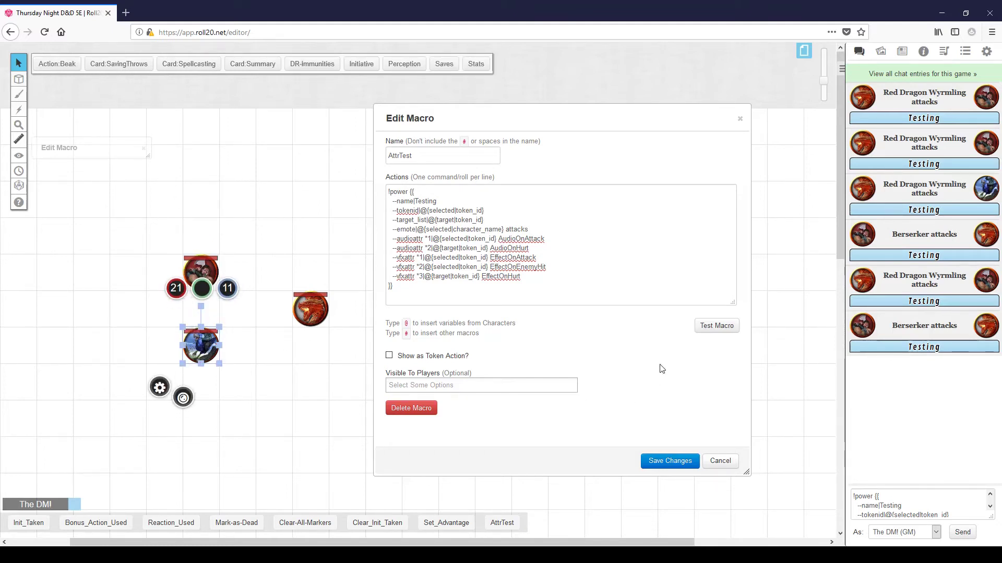
click(717, 327)
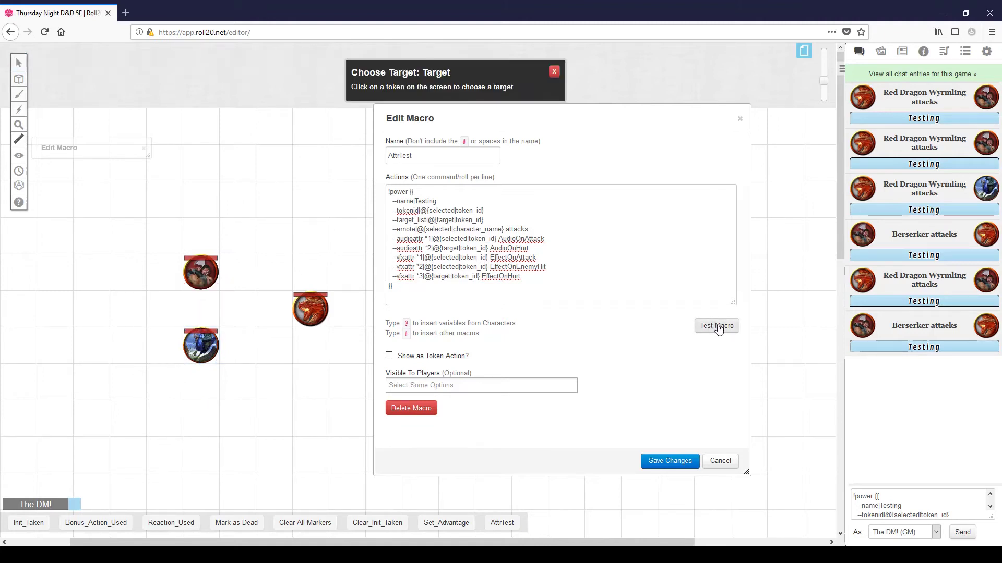
click(201, 271)
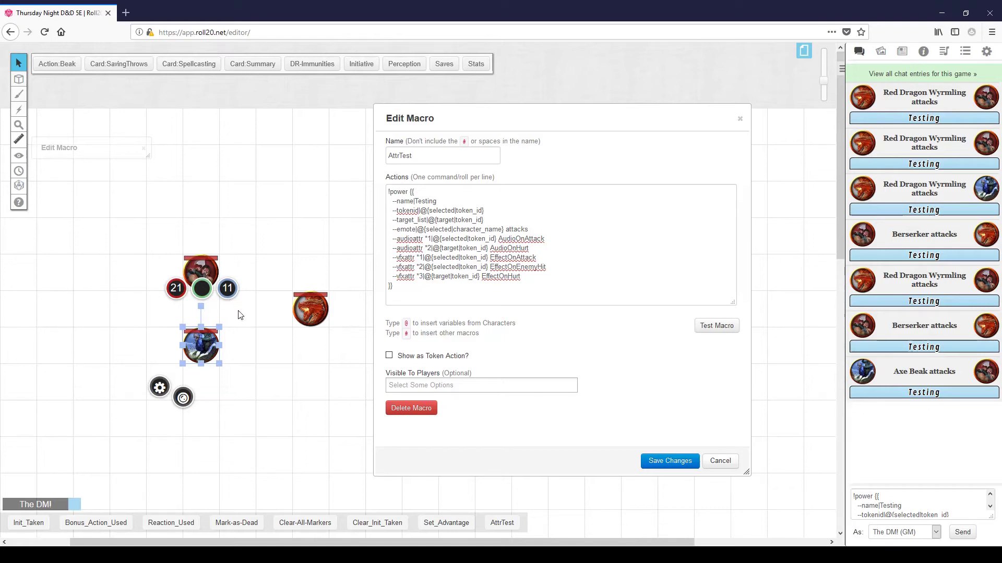
Review the selected-token and target-token references in the vfxattr lines.
click(308, 312)
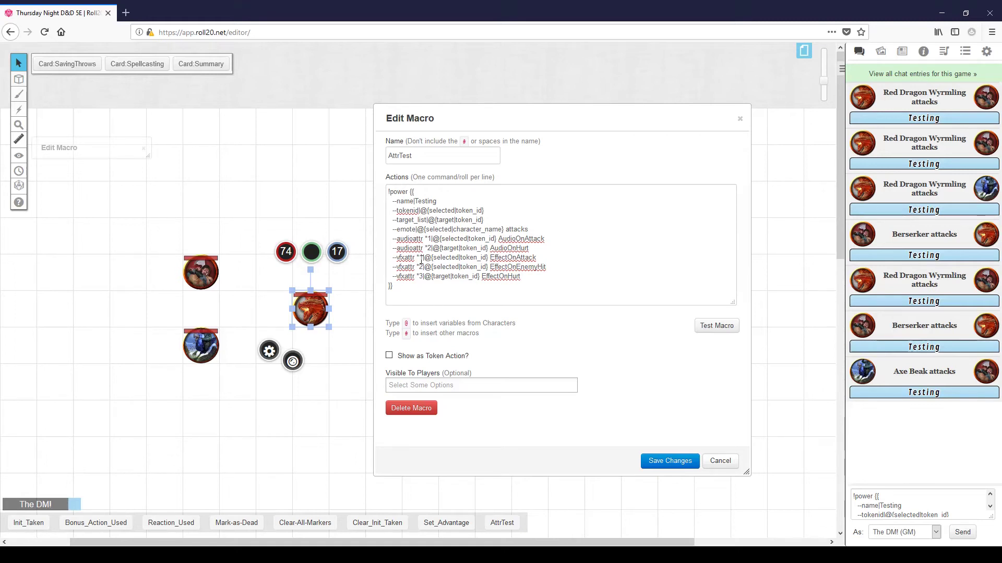
drag(425, 258, 486, 258)
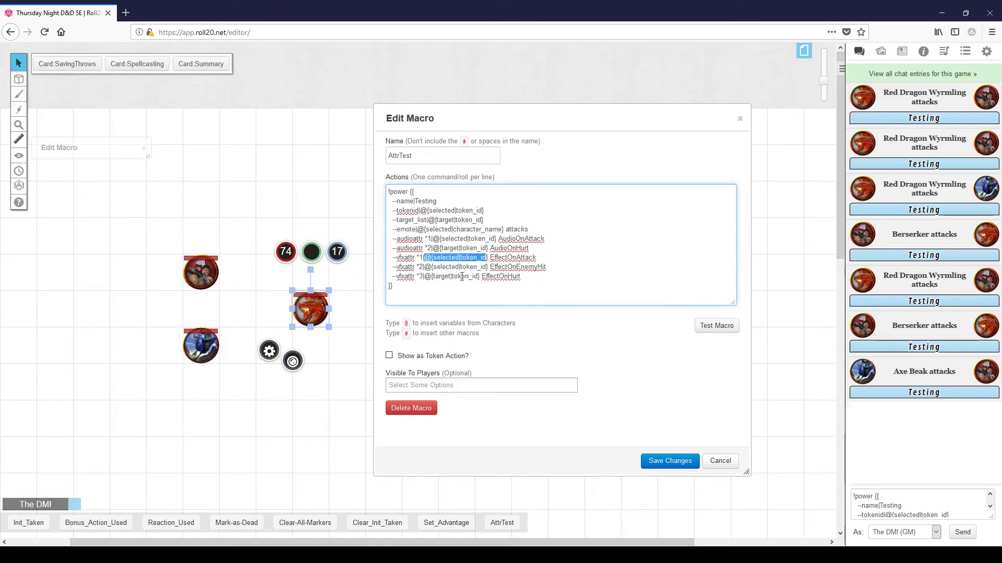
drag(432, 277, 468, 275)
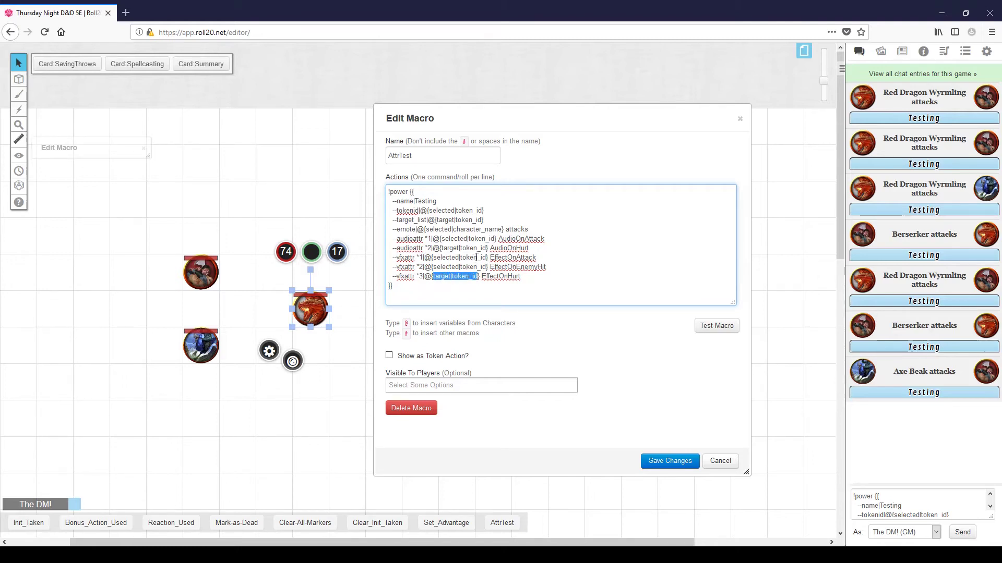
Copy the EffectOnAttack name into a new dragon attribute and give it a beam-fire value.
double_click(499, 257)
key(ctrl+c)
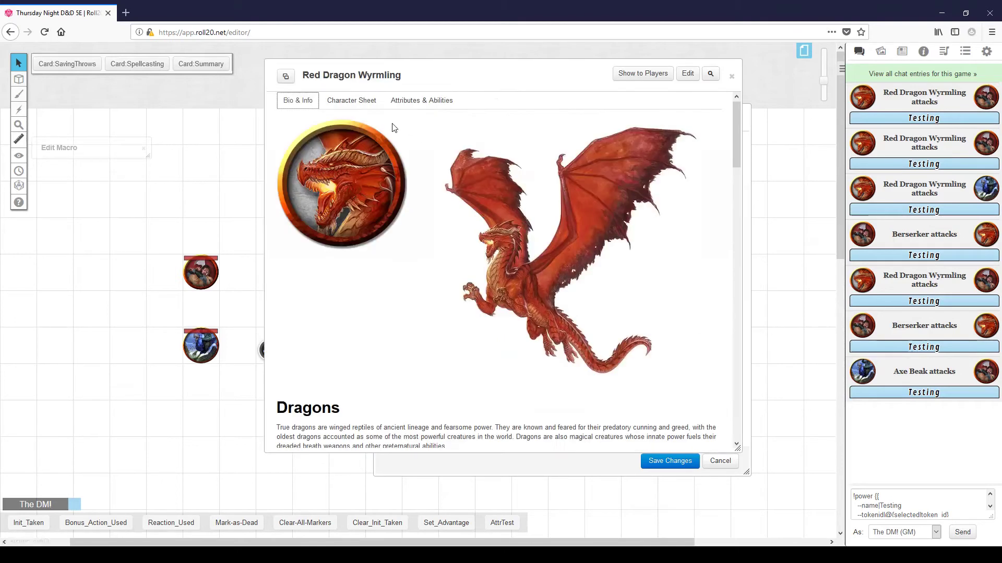
click(422, 101)
click(469, 127)
click(314, 438)
key(ctrl+a)
key(ctrl+v)
click(391, 436)
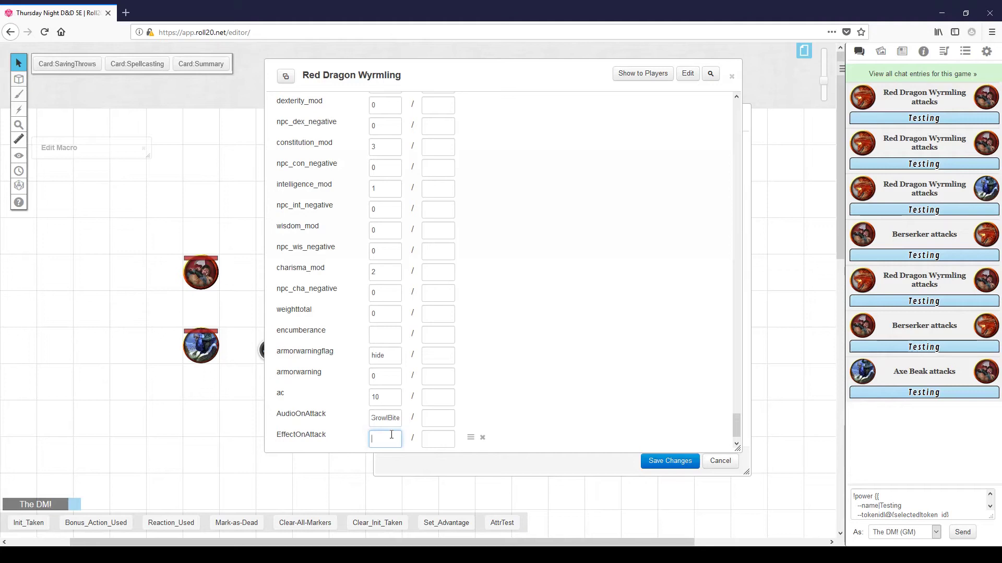
text(s)
text( t beam-fire)
Fire the dragon's test attack at the Berserker, then at the Axe Beak.
click(733, 77)
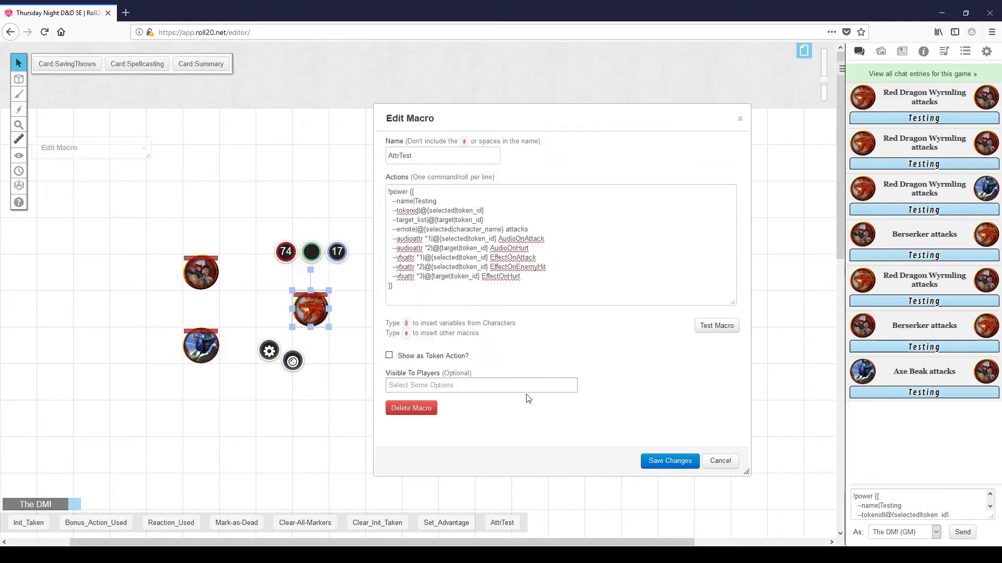
click(716, 326)
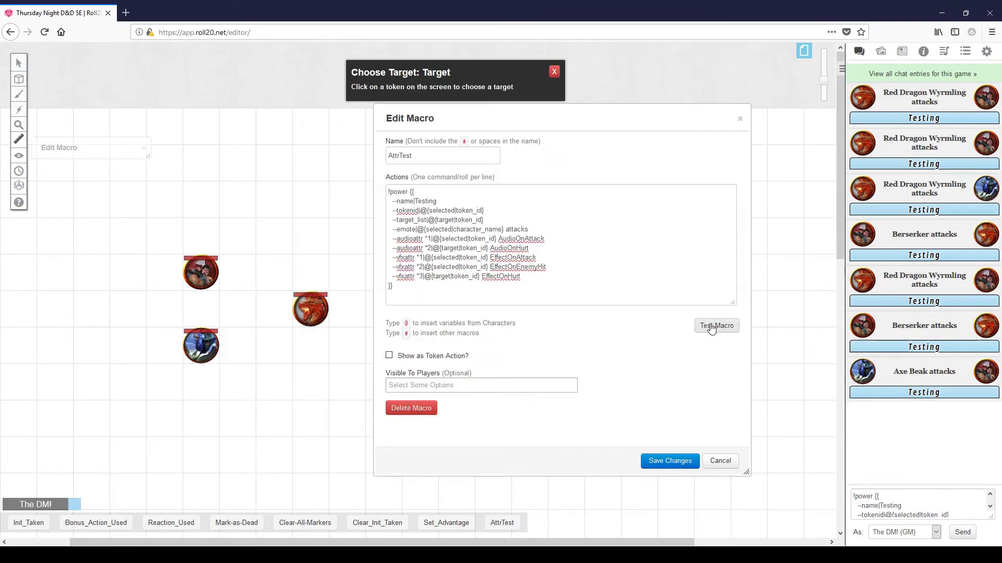
click(204, 274)
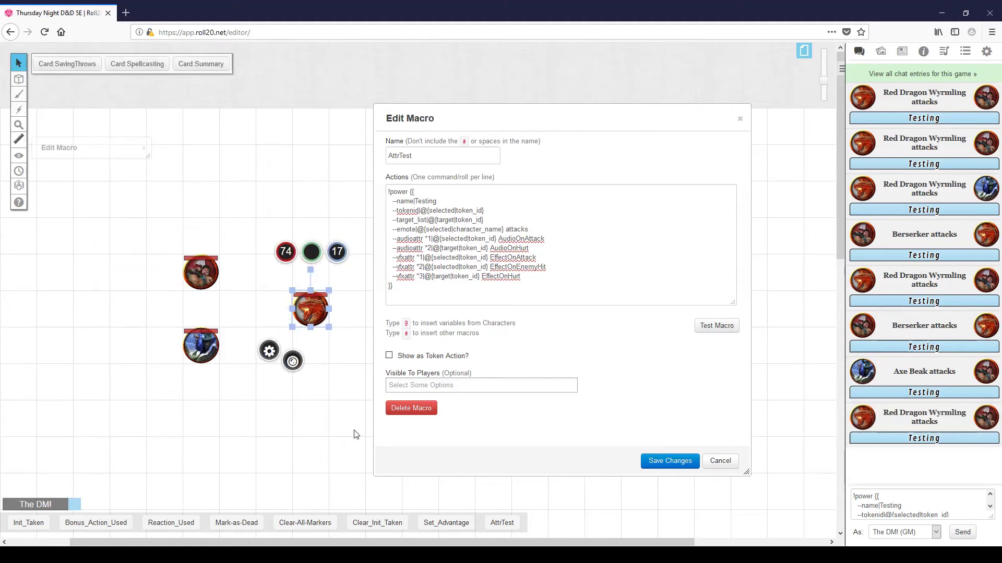
click(722, 326)
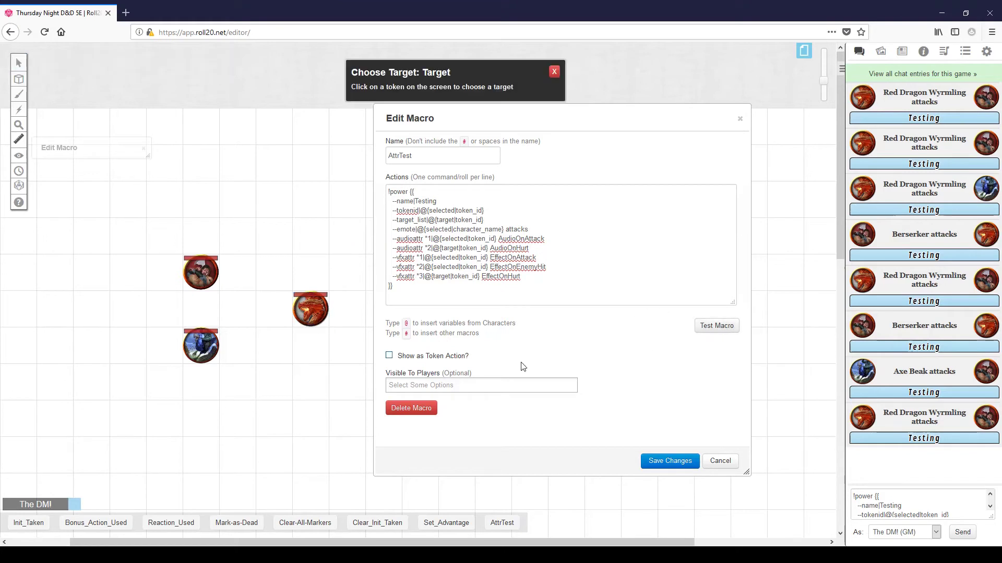
click(201, 345)
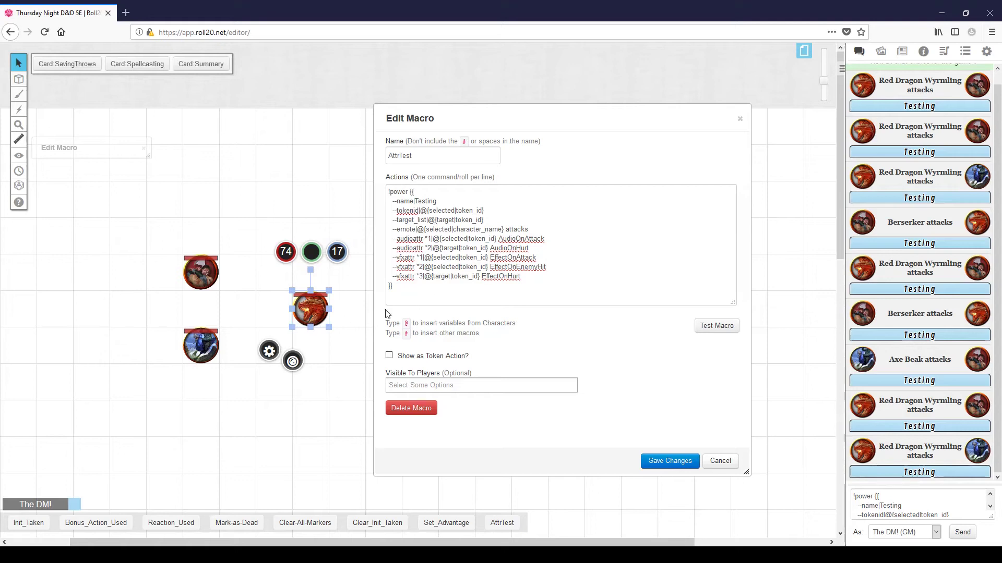
Change the dragon's EffectOnAttack to burn-fire and test it against the Berserker.
double_click(320, 316)
click(422, 101)
scroll(570, 293, down, 10)
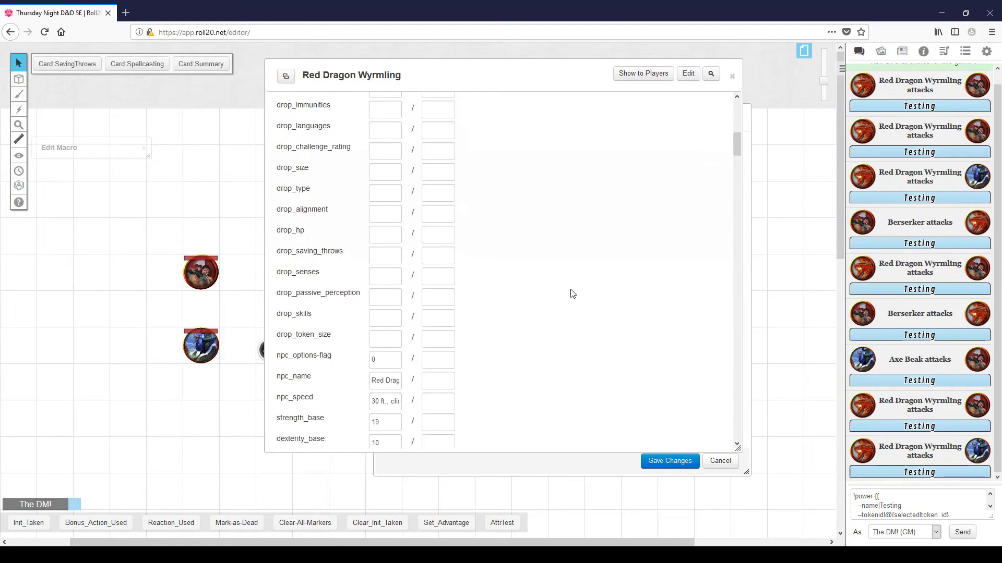
drag(738, 148, 745, 438)
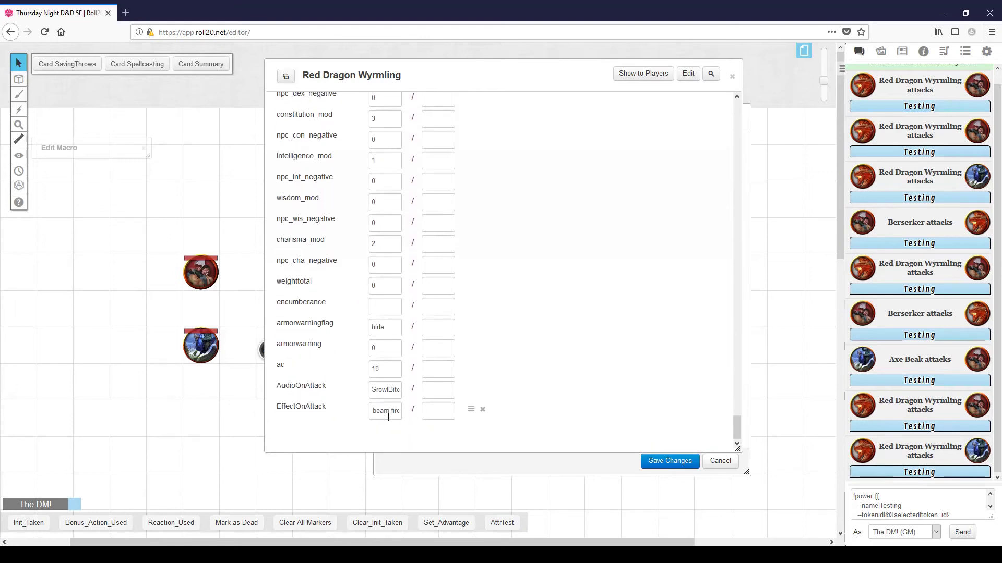
key(Home)
key(shift+End)
text(burn)
click(541, 405)
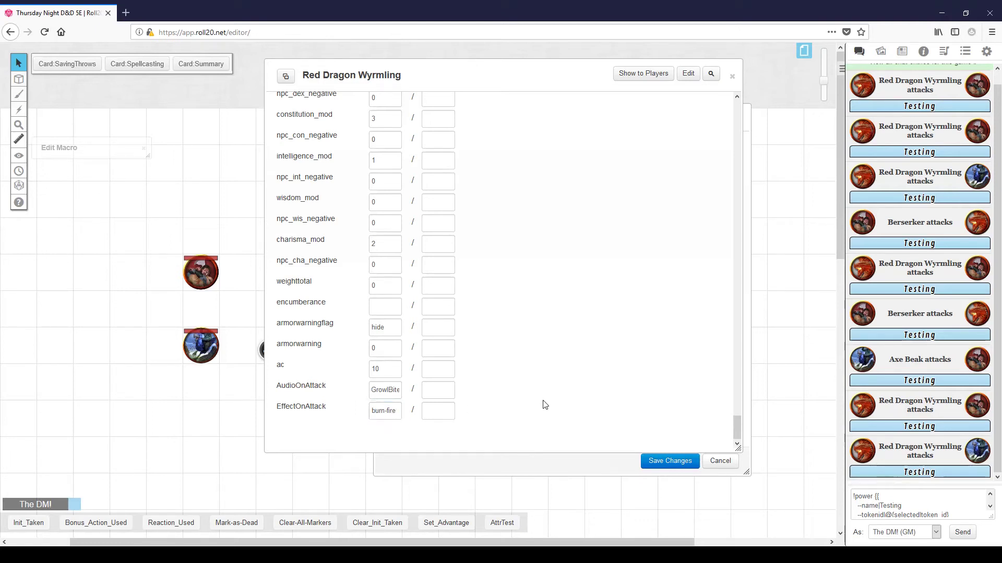
click(733, 79)
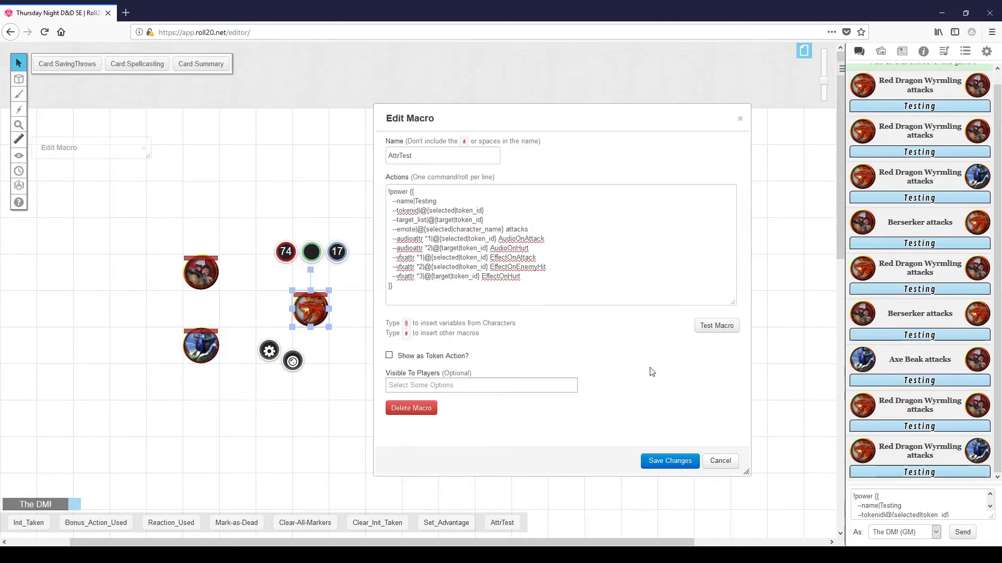
click(715, 327)
click(201, 282)
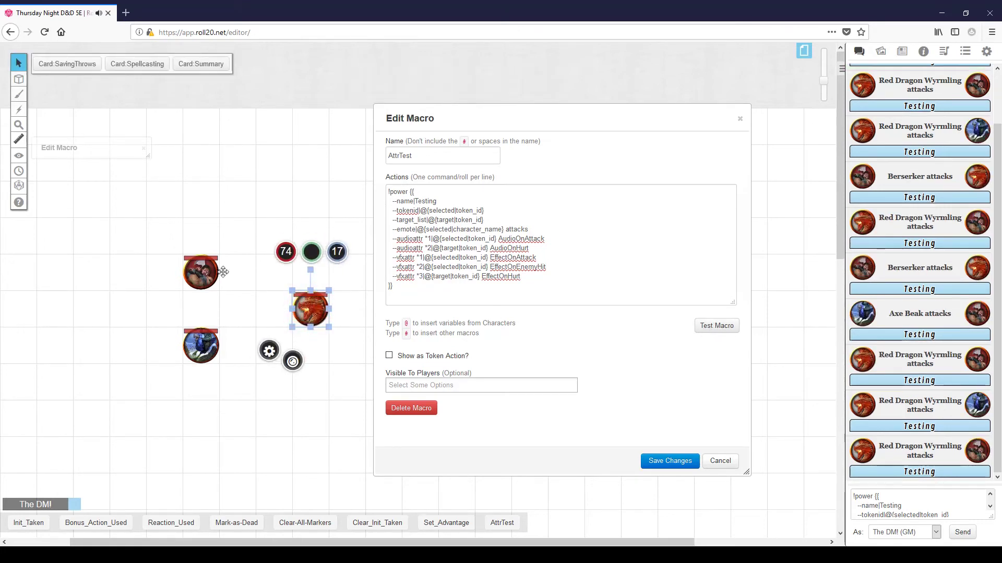
Reset the dragon's EffectOnAttack value to beam-fire and close the sheet.
double_click(317, 309)
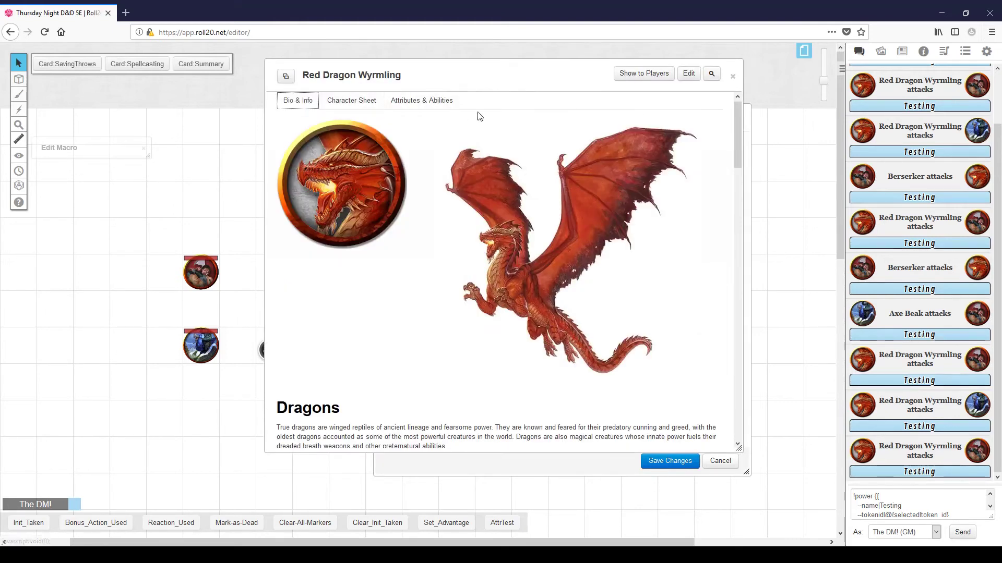
click(422, 101)
scroll(736, 292, down, 15)
scroll(736, 293, down, 10)
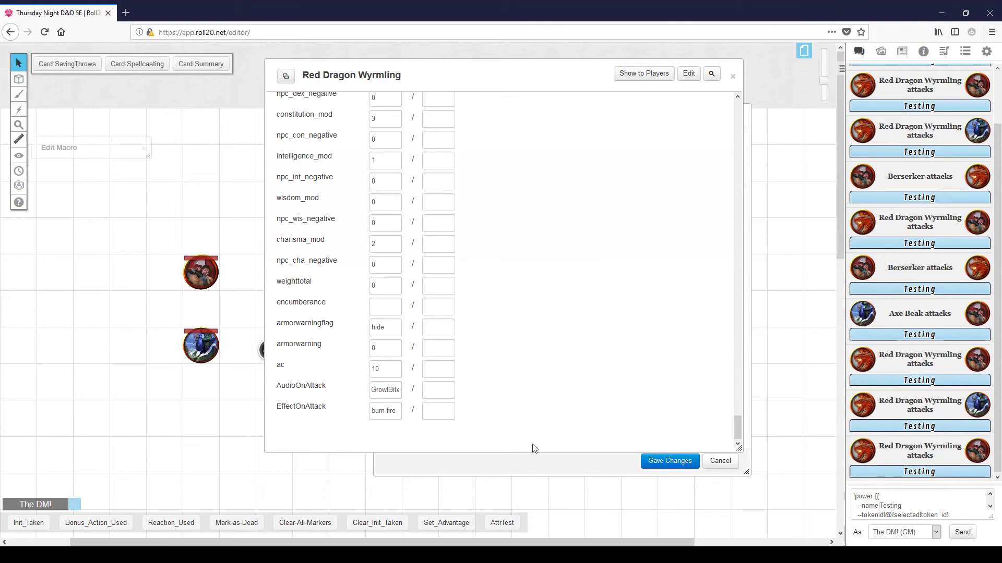
triple_click(401, 412)
text(s)
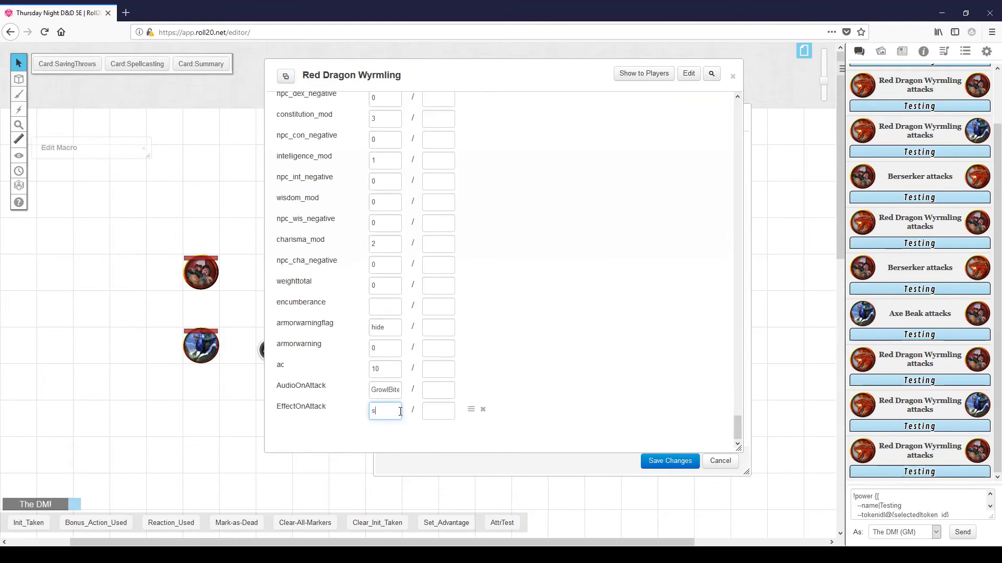
text( t b)
key(BackSpace)
key(BackSpace)
key(BackSpace)
key(BackSpace)
text(beam-fire)
click(732, 77)
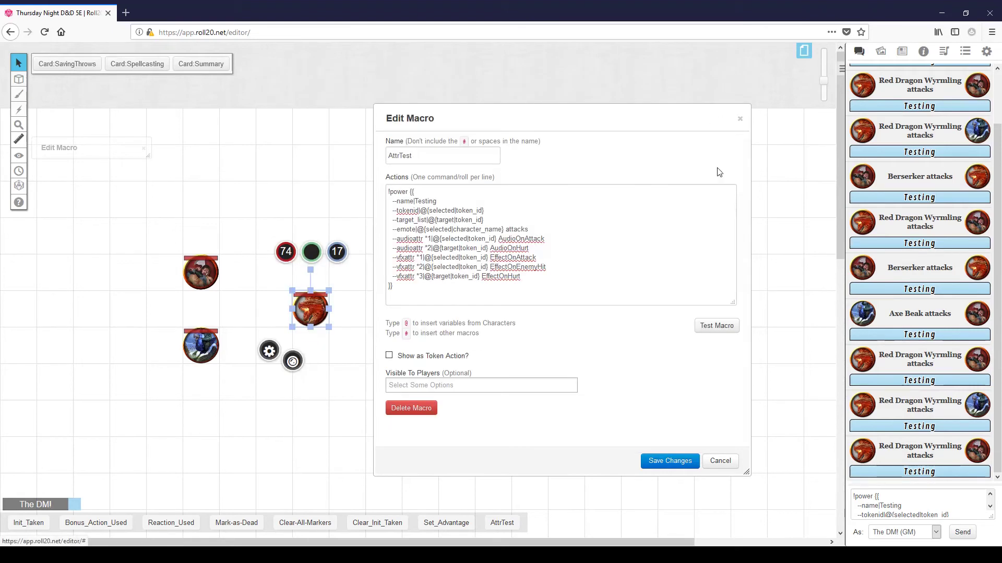
Test-run the dragon's attack and copy the EffectOnEnemyHit attribute name from the macro.
click(716, 325)
click(200, 271)
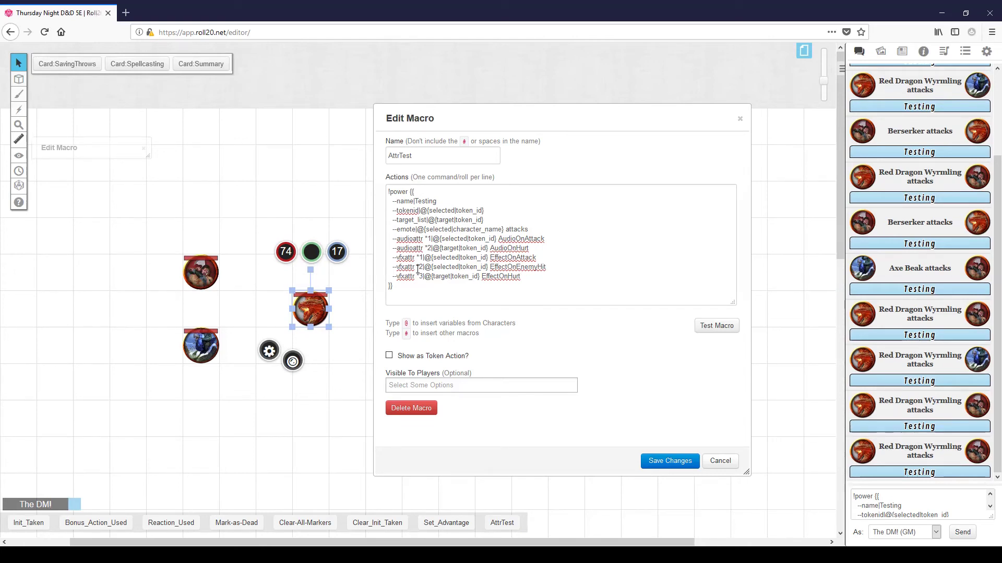
double_click(438, 268)
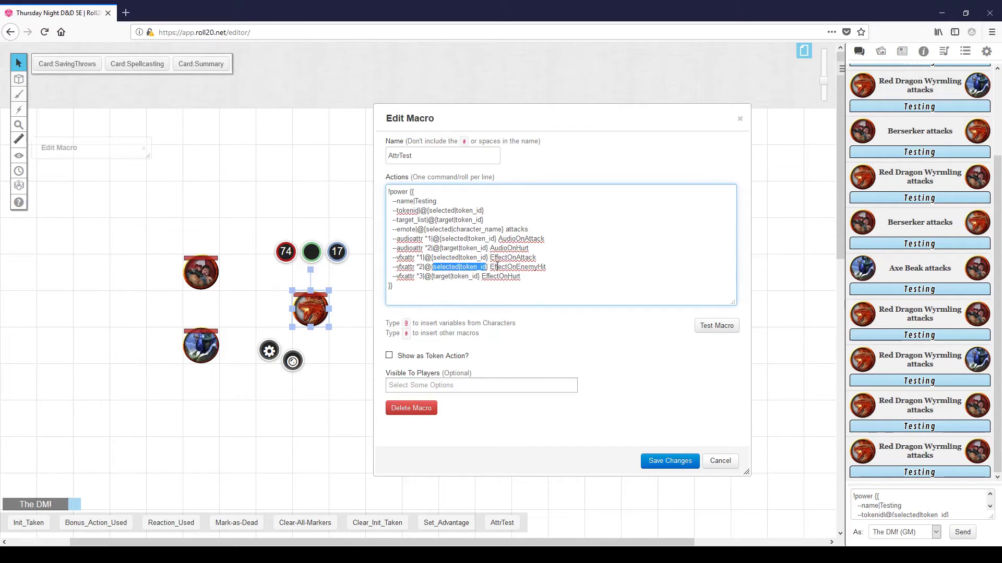
double_click(518, 267)
key(ctrl+c)
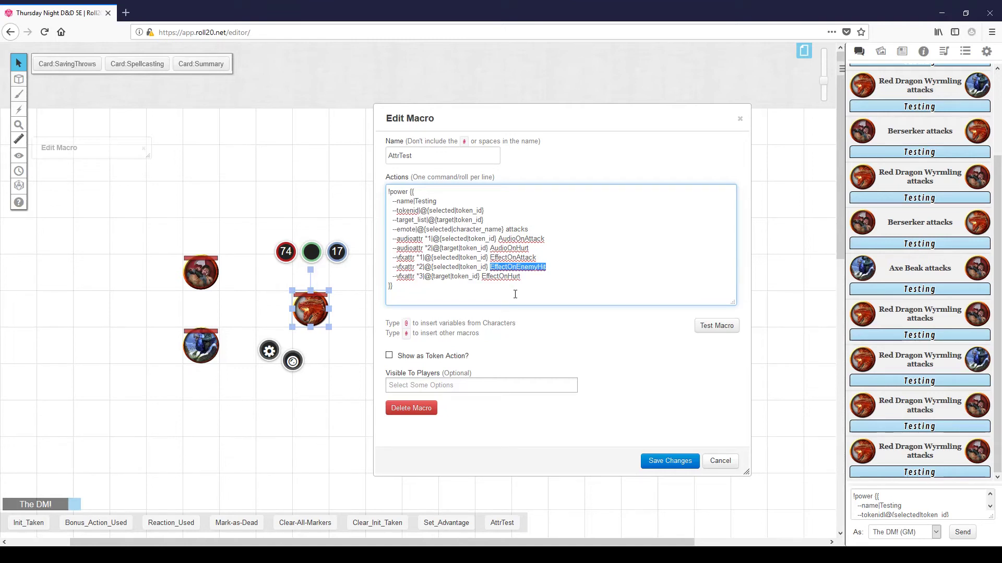
Add an EffectOnEnemyHit attribute to the dragon with a burn-fire value, then close the sheet.
click(317, 311)
double_click(317, 311)
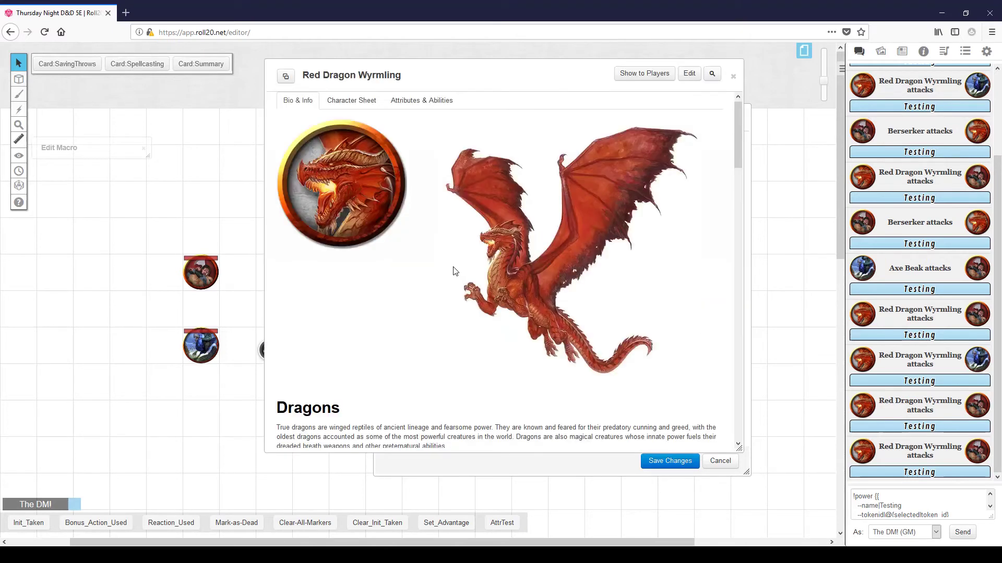
click(418, 101)
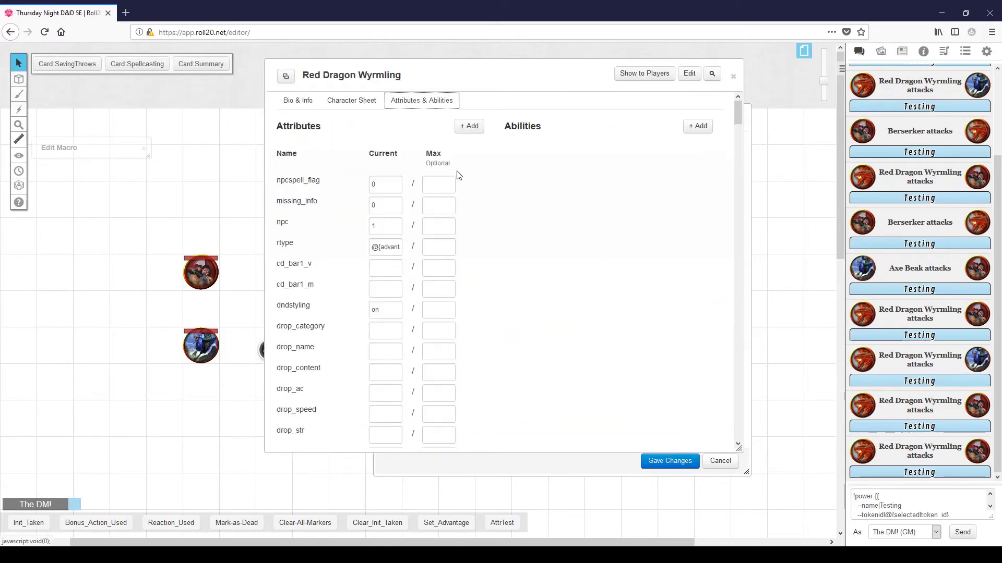
click(468, 128)
key(ctrl+v)
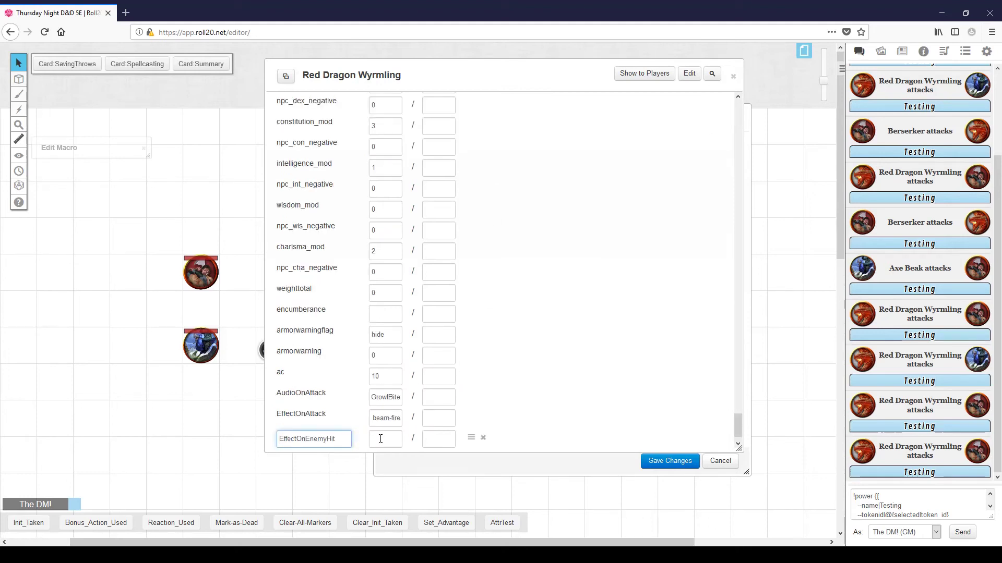
click(382, 438)
text(t)
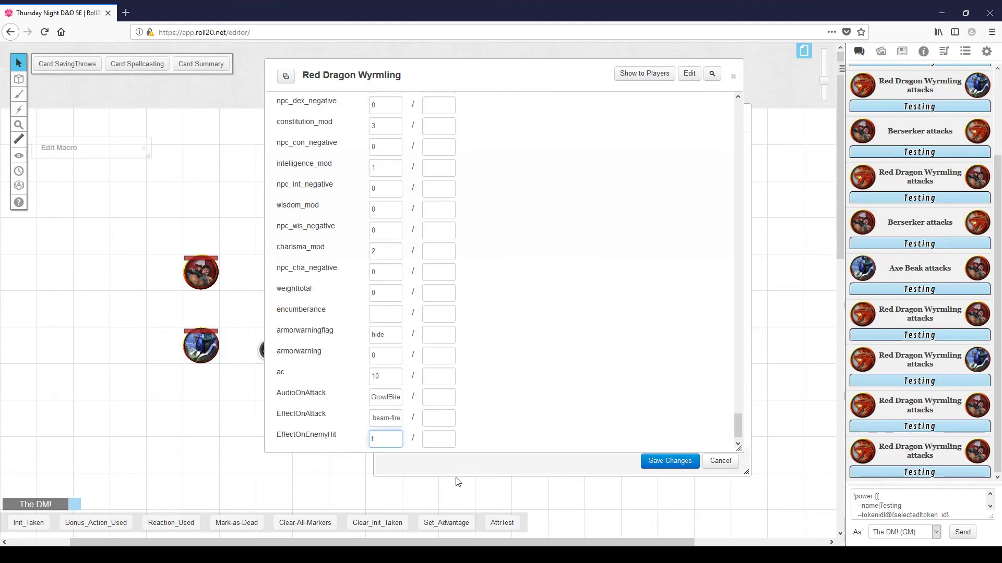
text( burn-fire)
click(732, 76)
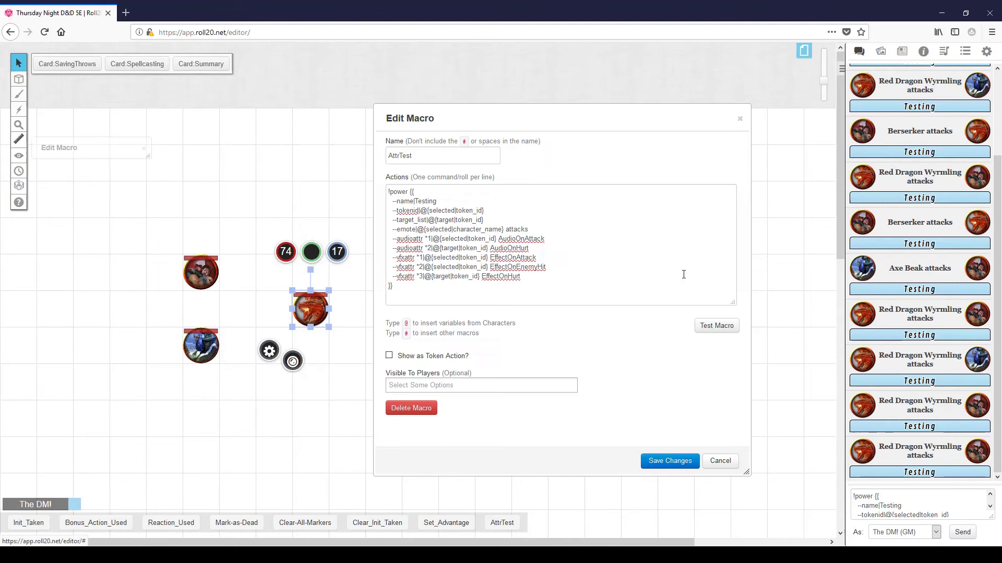
Test-run AttrTest with the dragon attacking the Berserker, then highlight the target|token_id reference.
click(716, 326)
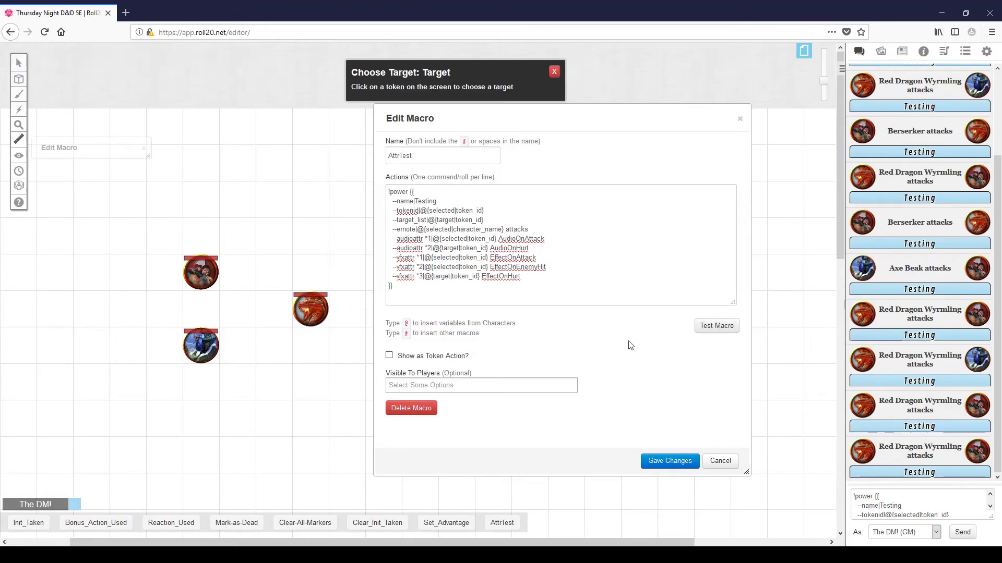
click(204, 276)
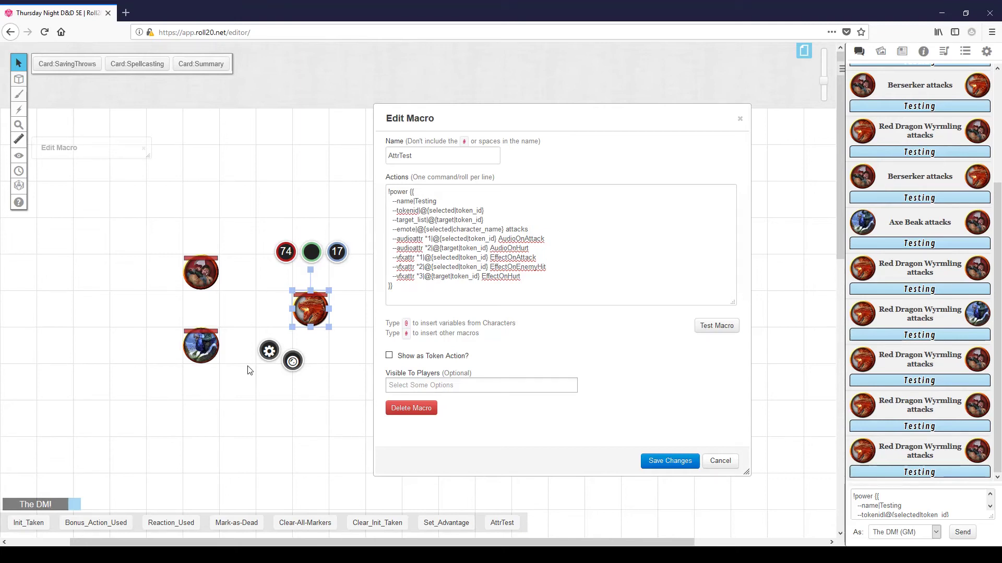
double_click(443, 276)
drag(443, 276, 455, 276)
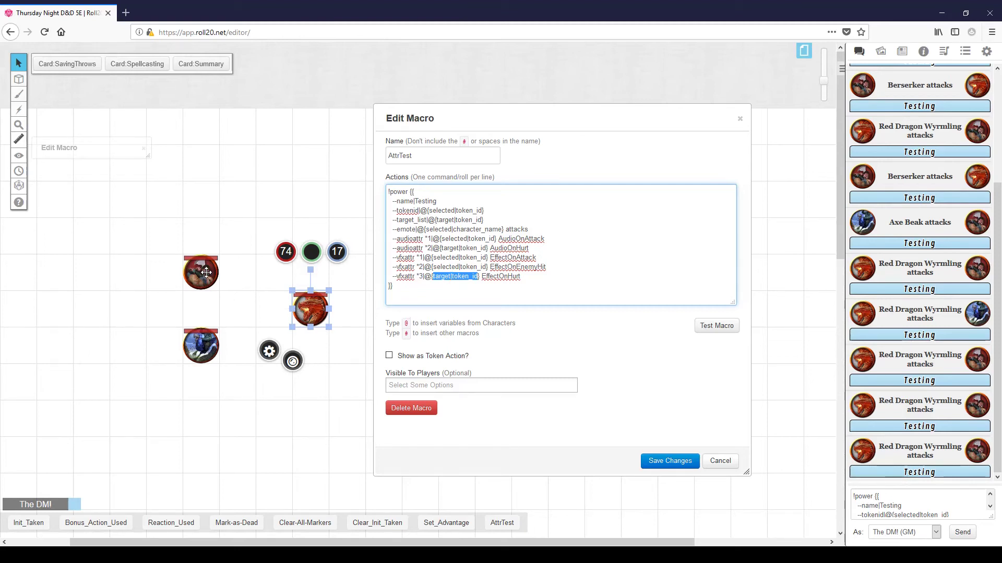
Highlight EffectOnHurt in the macro and briefly check the Berserker token's settings.
double_click(500, 277)
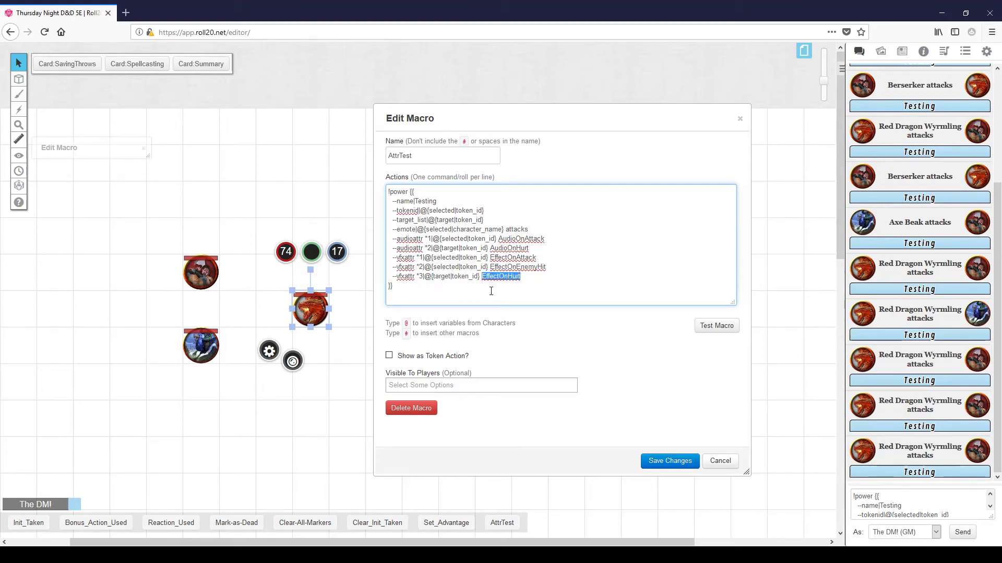
double_click(195, 277)
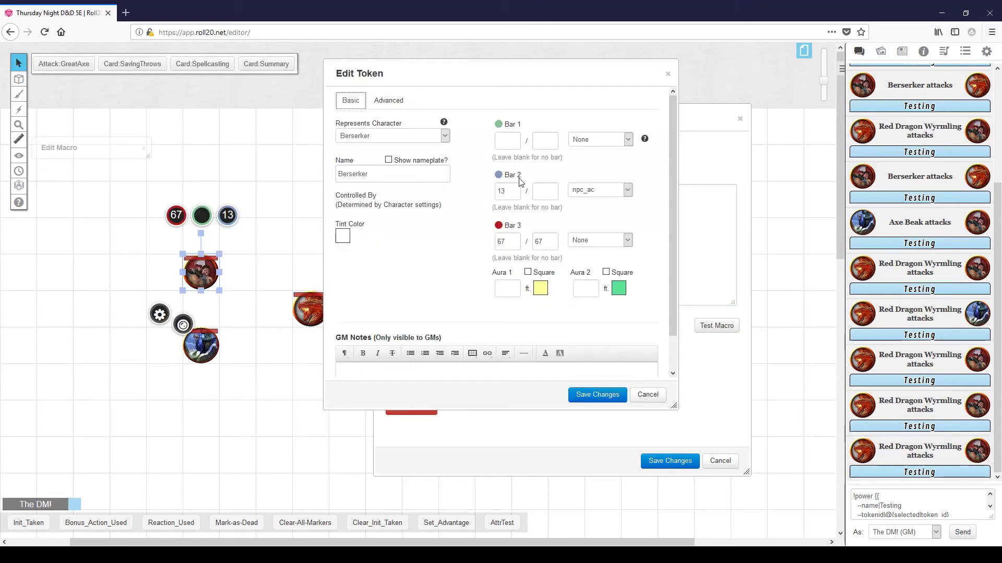
click(670, 78)
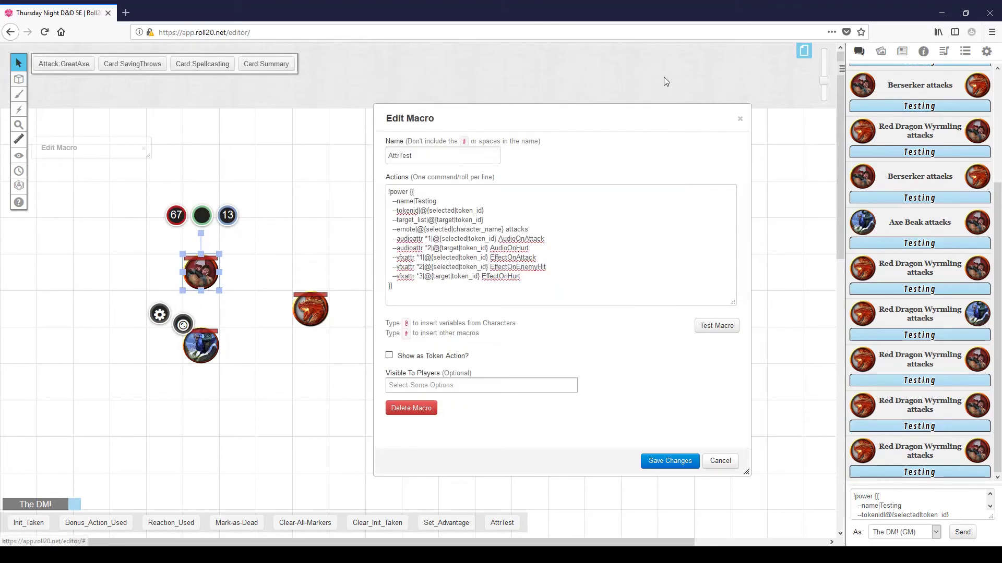
Add an attribute named EffectOnHurt on the Berserker's Attributes & Abilities tab.
double_click(199, 274)
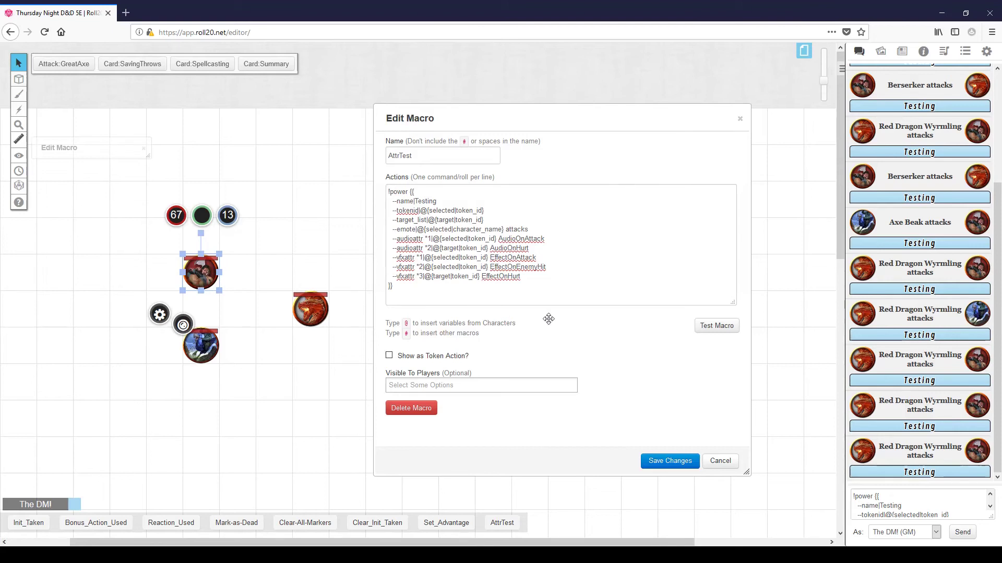
click(438, 109)
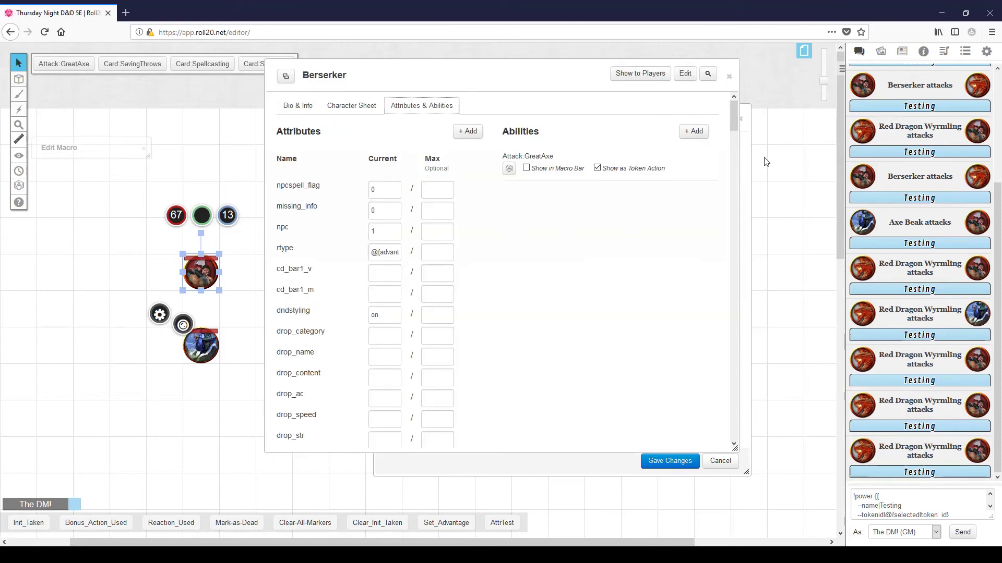
click(467, 131)
click(316, 442)
text(EffectOnHurt)
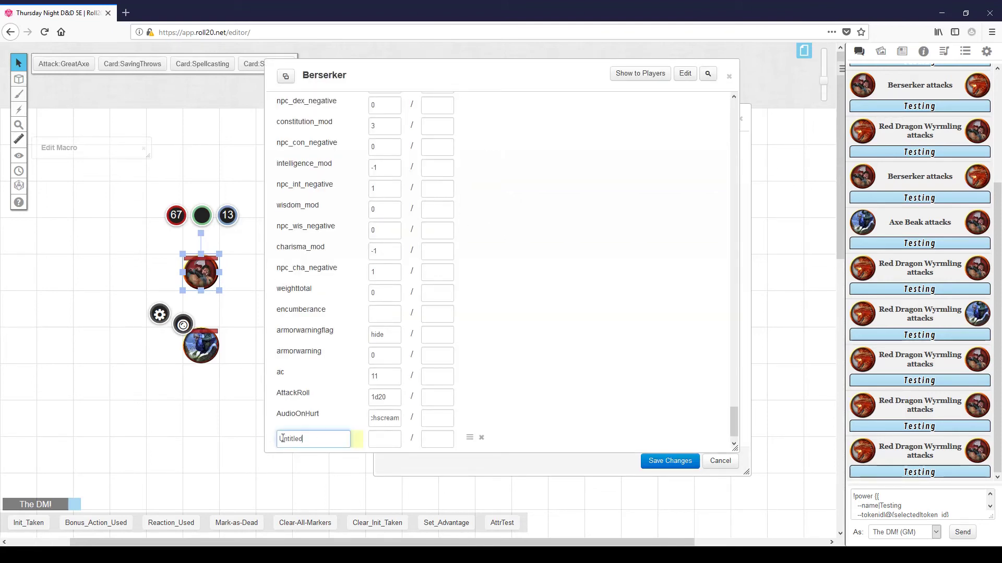
Give EffectOnHurt a blood burst value, close the sheet, and select the red dragon.
click(389, 438)
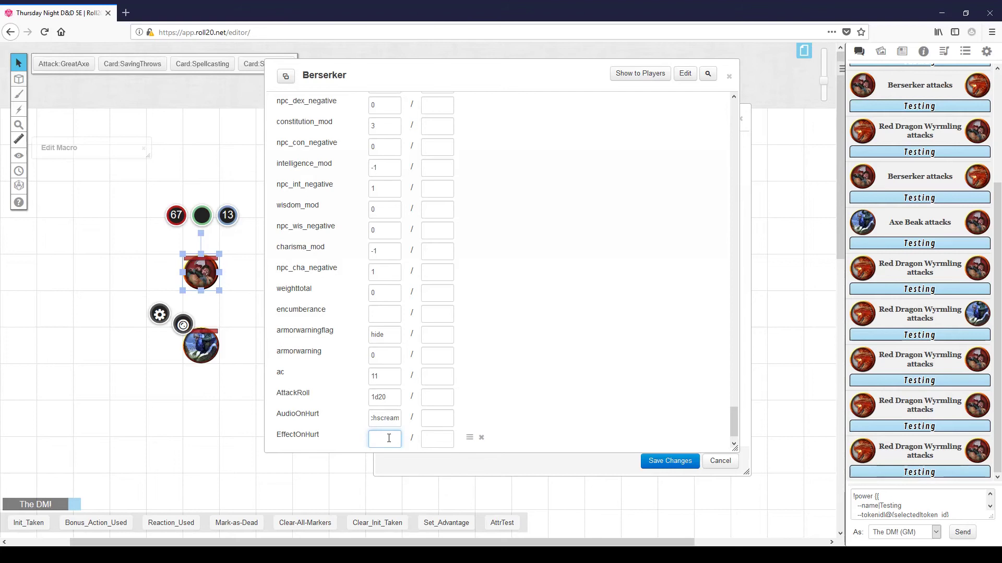
text(t)
text(t-blood)
click(670, 301)
click(729, 76)
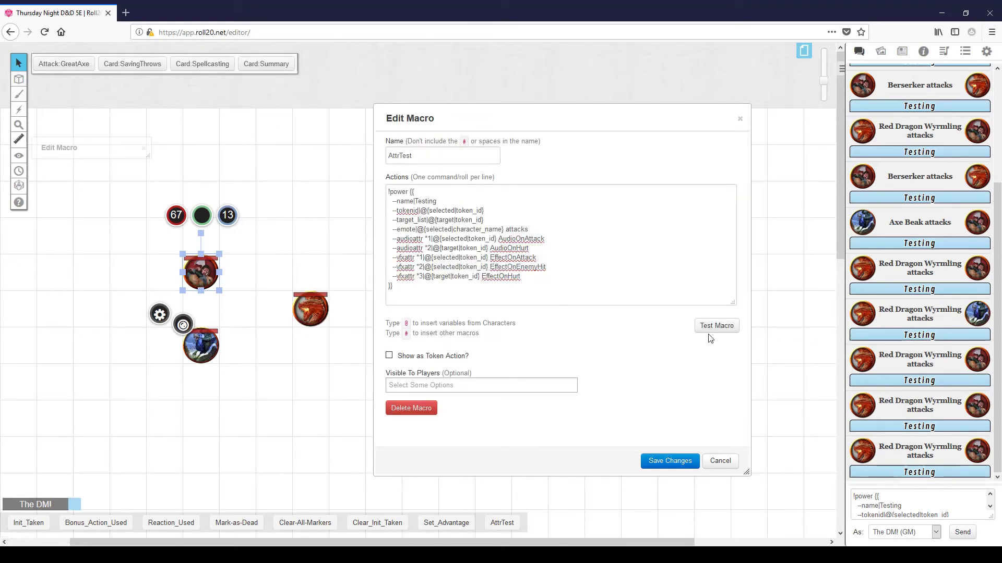
click(300, 309)
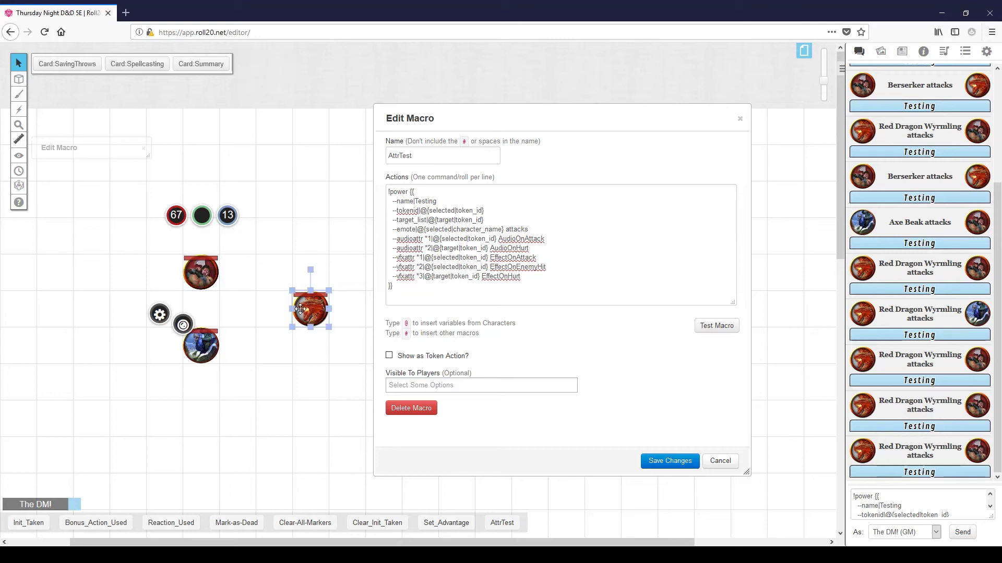
Test the macro with the dragon attacking the Berserker, then with the Axe Beak attacking.
click(716, 326)
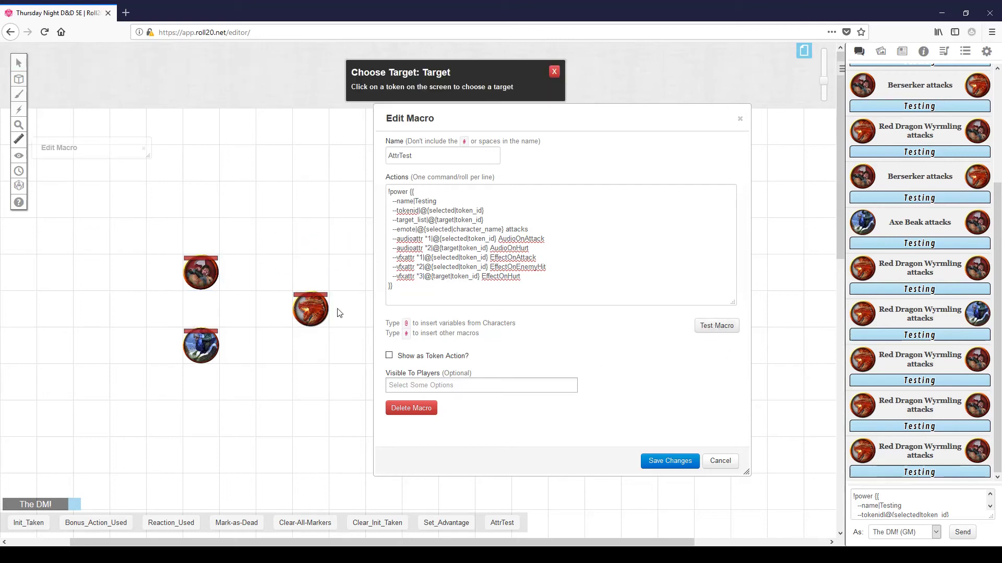
click(203, 271)
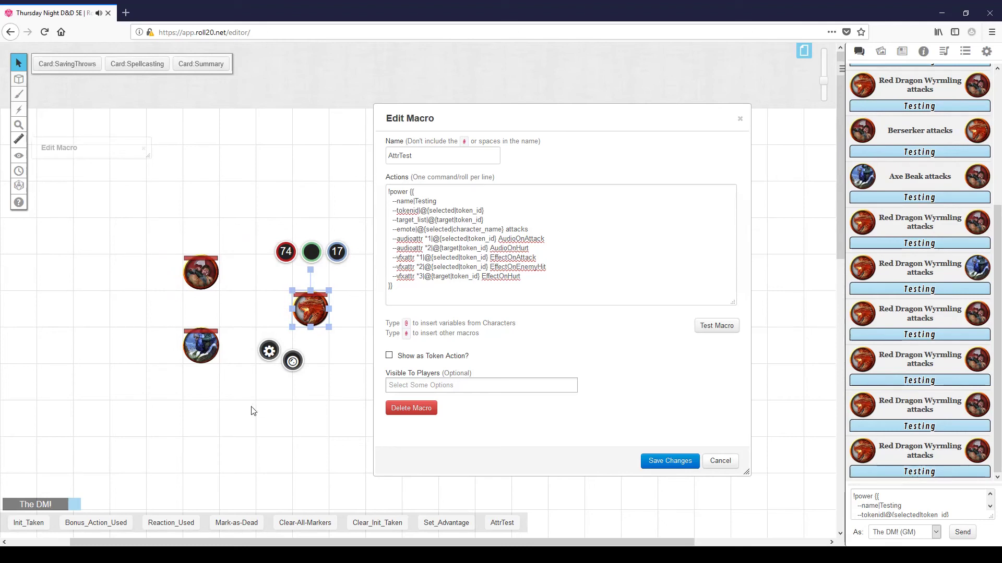
click(200, 345)
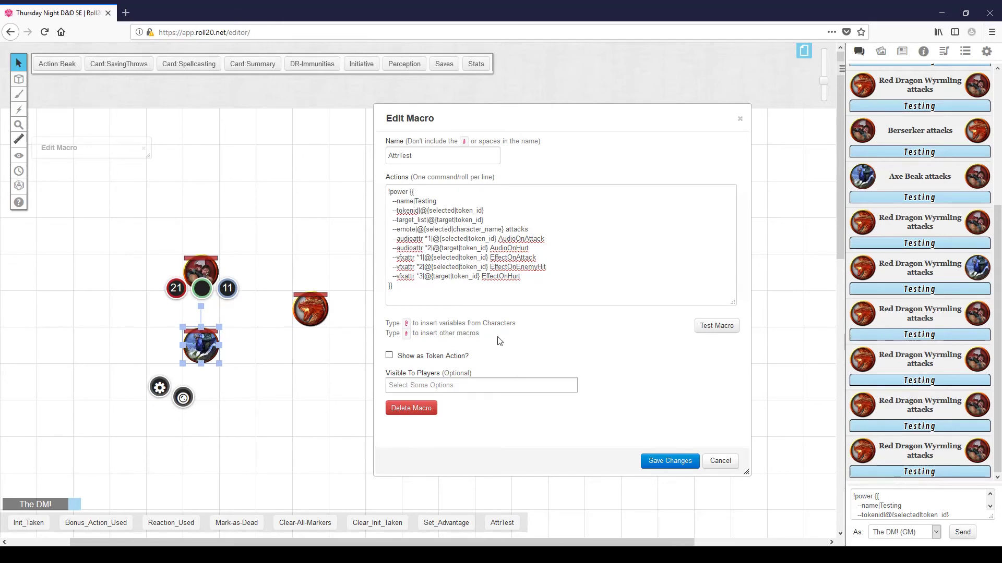
drag(529, 248, 449, 249)
drag(521, 277, 442, 279)
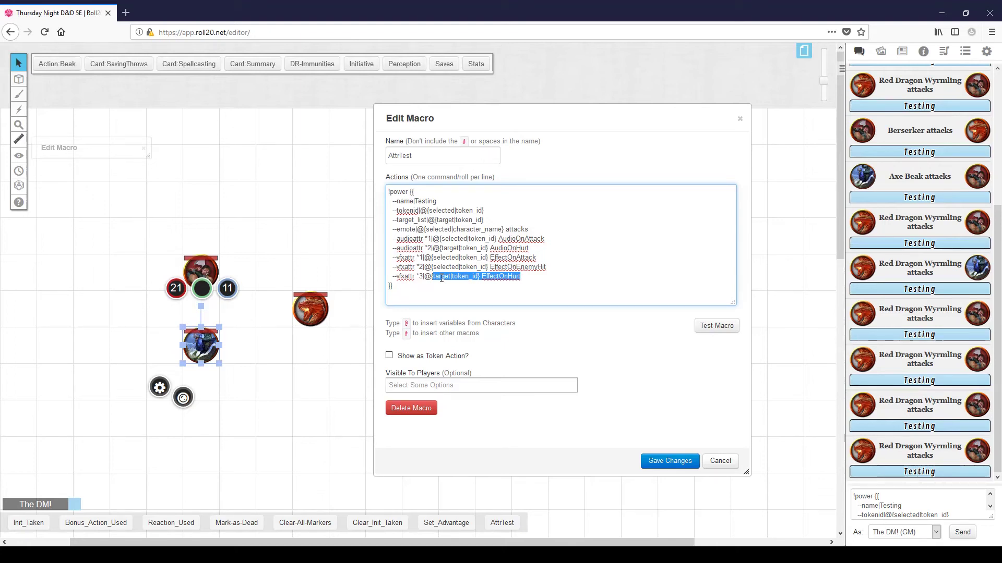
click(717, 326)
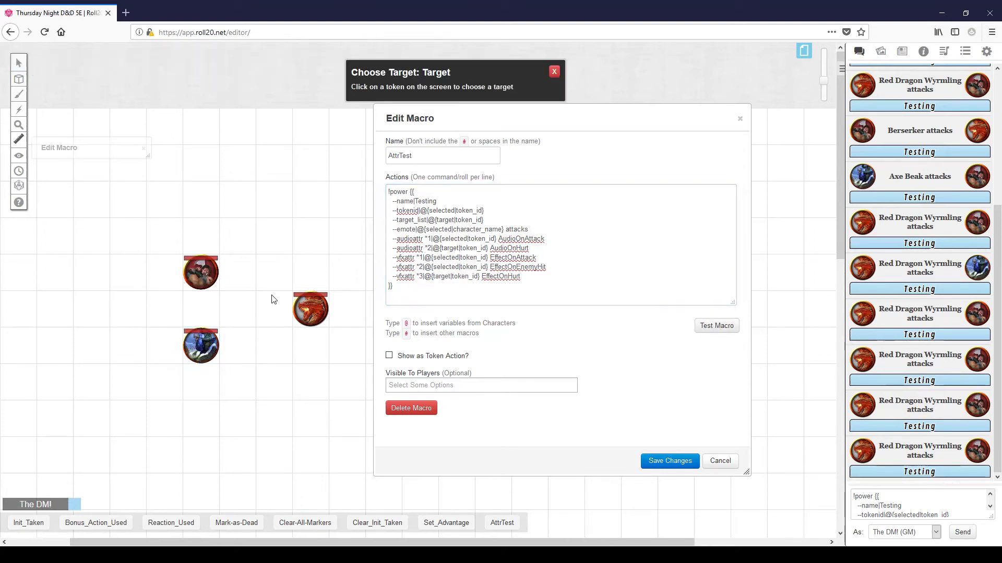
click(201, 271)
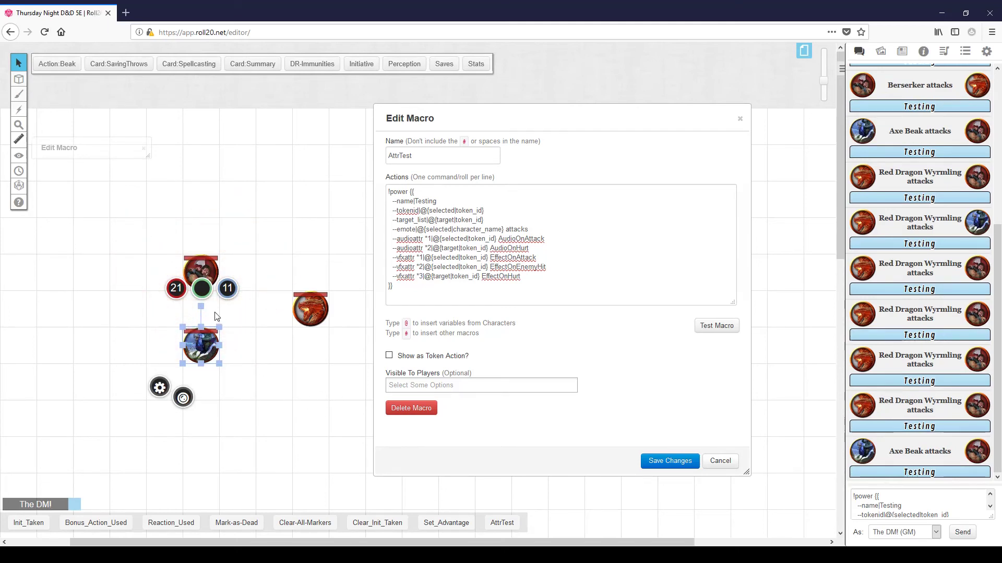
Test the Berserker attacking the red dragon and then the Axe Beak.
click(200, 269)
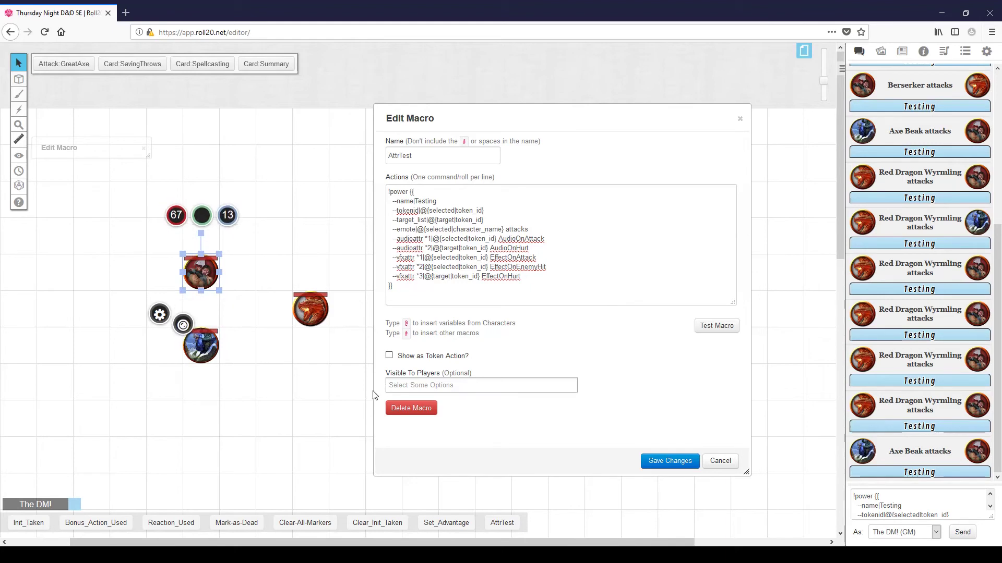
click(716, 325)
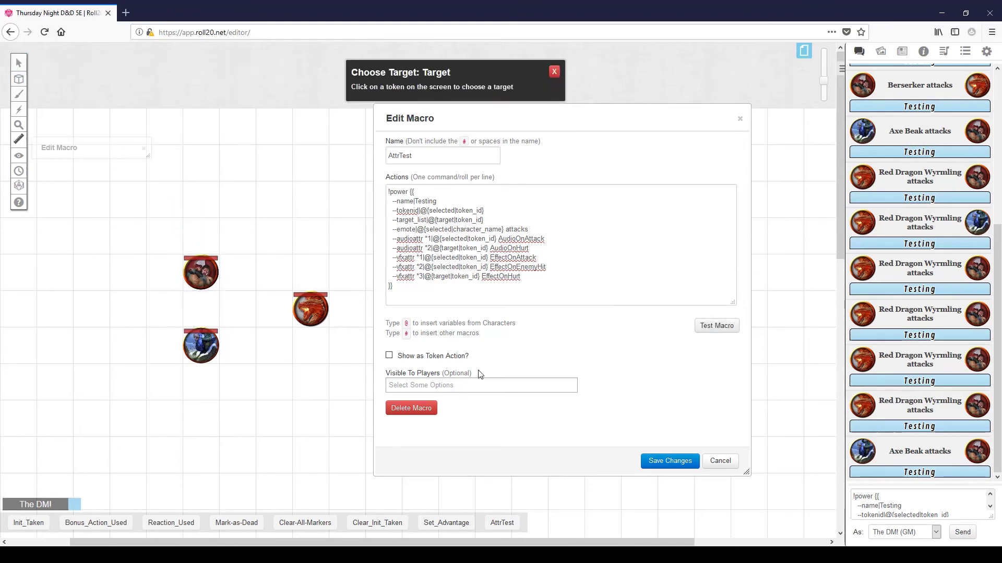
click(307, 310)
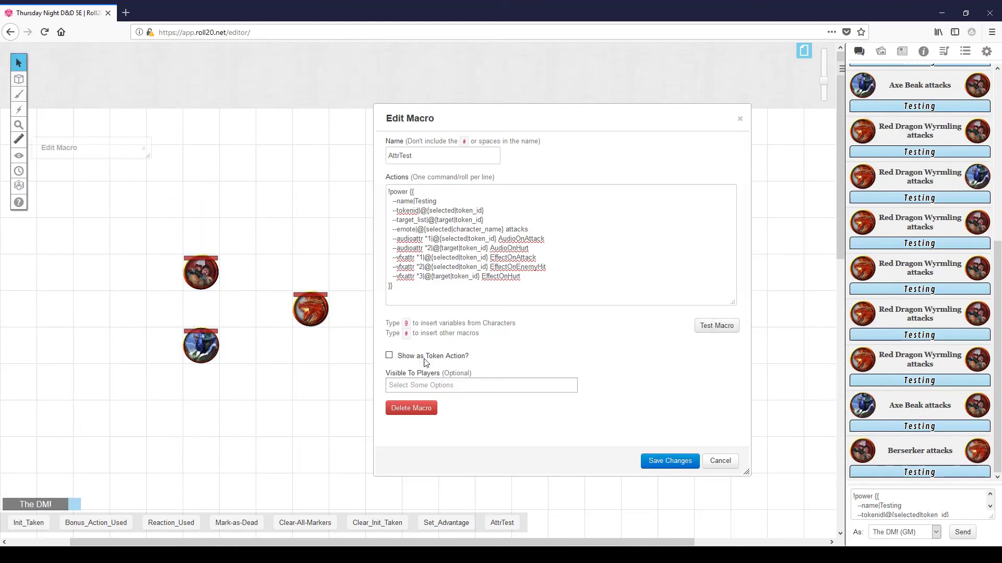
click(715, 326)
click(210, 350)
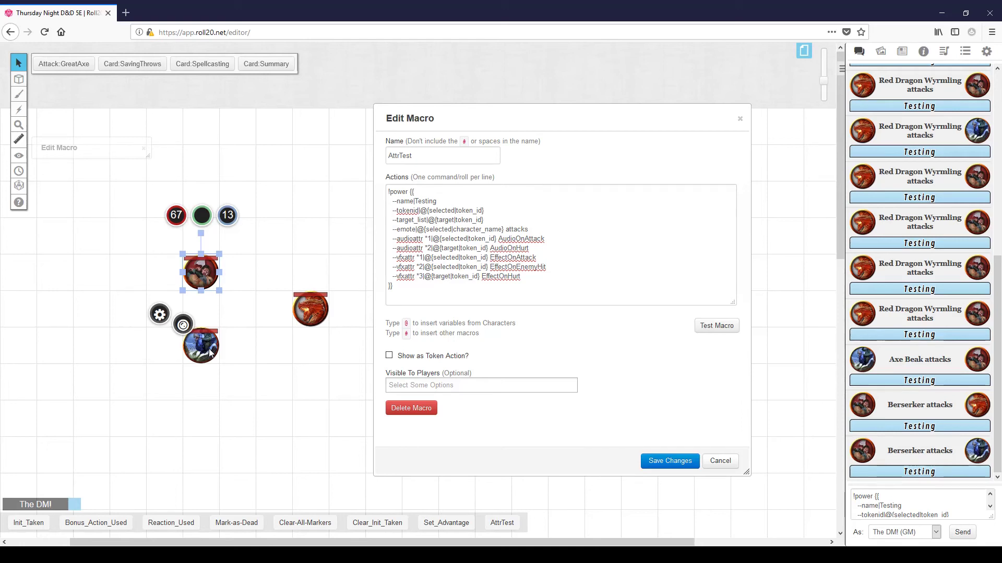
click(316, 312)
Add an AudioOnHurt attribute with value --play|GrowlBite to the Red Dragon Wyrmling's sheet.
double_click(316, 312)
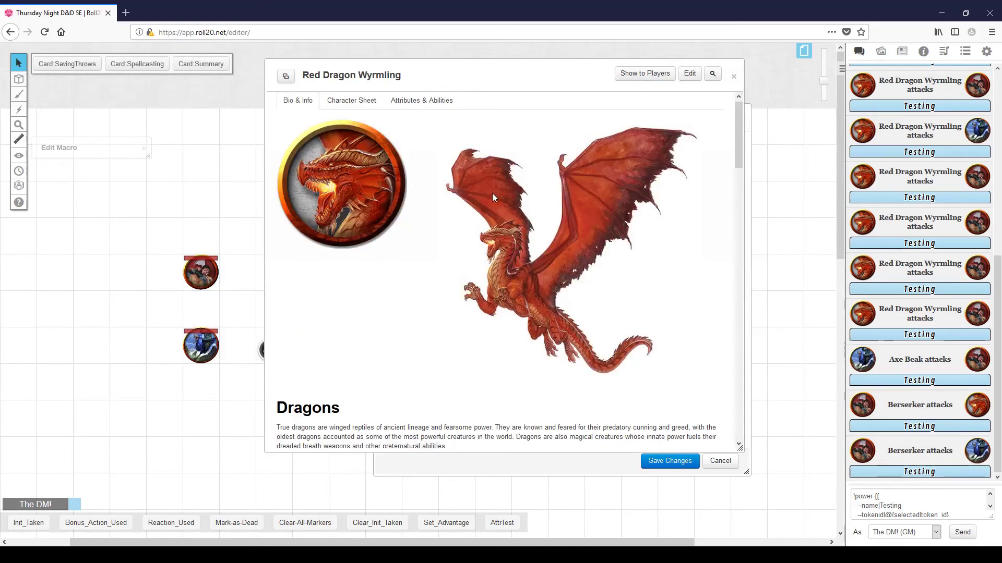
click(430, 101)
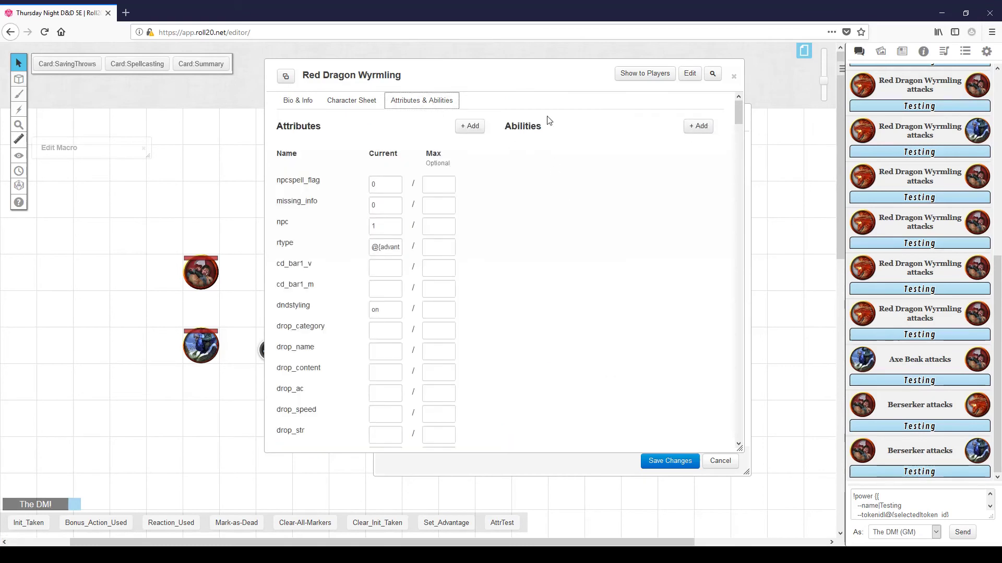
click(471, 126)
text(AudioOnHurt)
key(Tab)
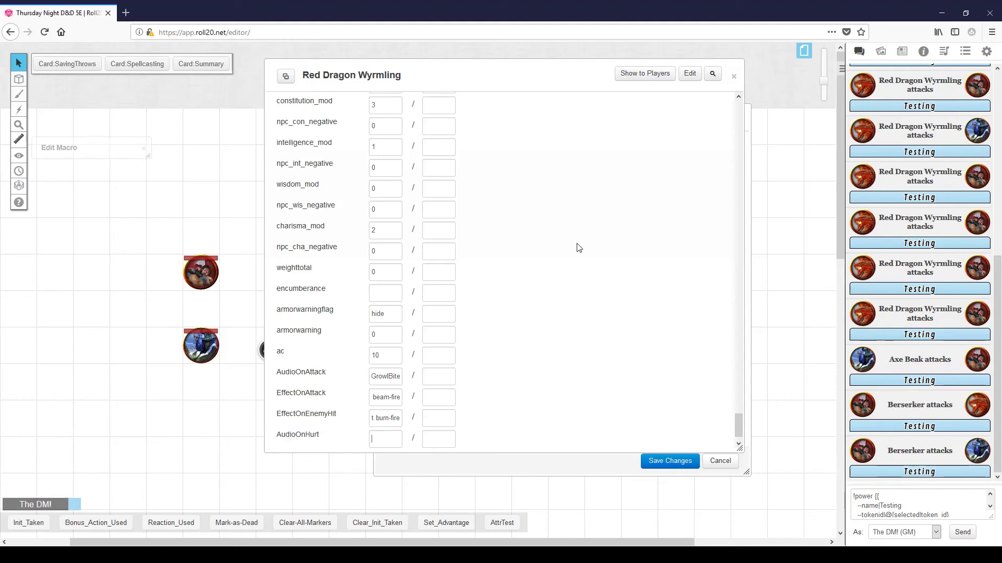
text(--play|GrowlBite)
Close the dragon's sheet and test the Berserker attacking the Red Dragon Wyrmling.
click(734, 77)
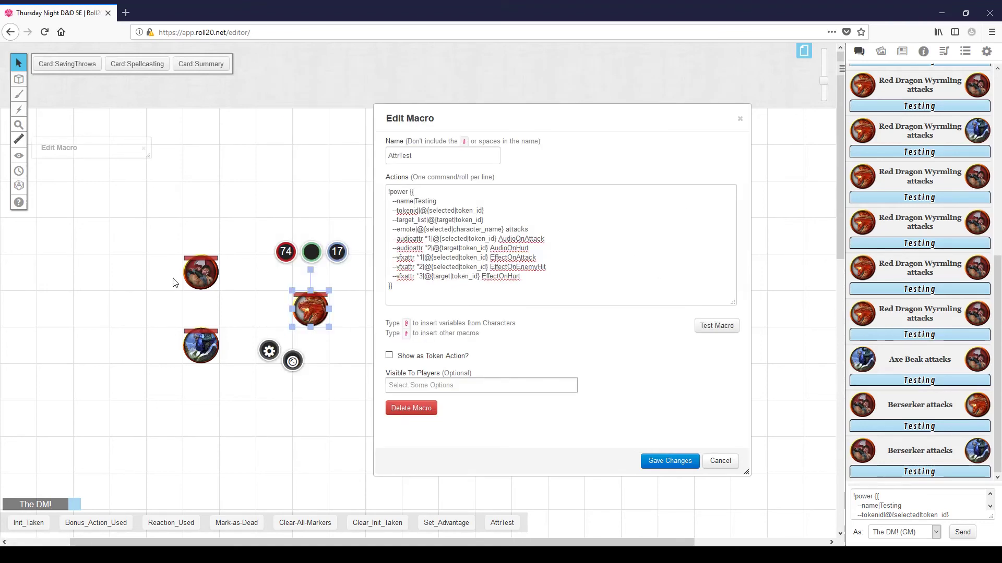
click(199, 272)
click(716, 326)
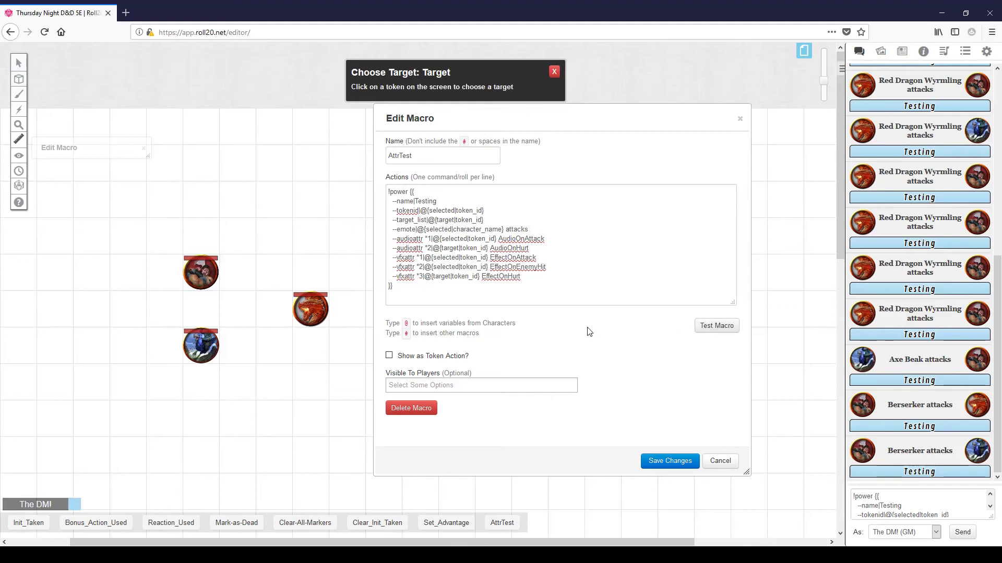
click(318, 309)
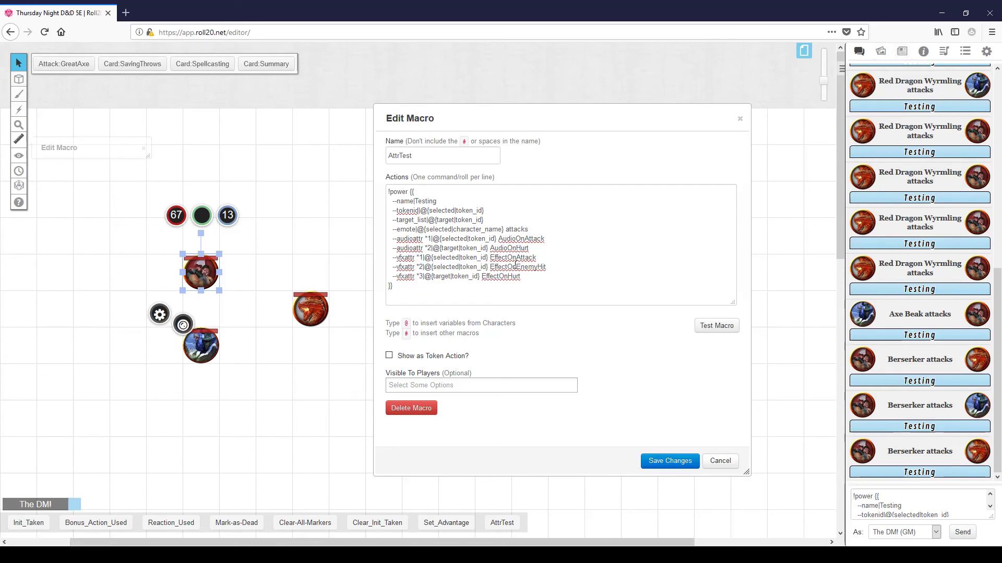
Replace beam-fire with breath in the dragon's EffectOnAttack value and close its sheet.
double_click(517, 259)
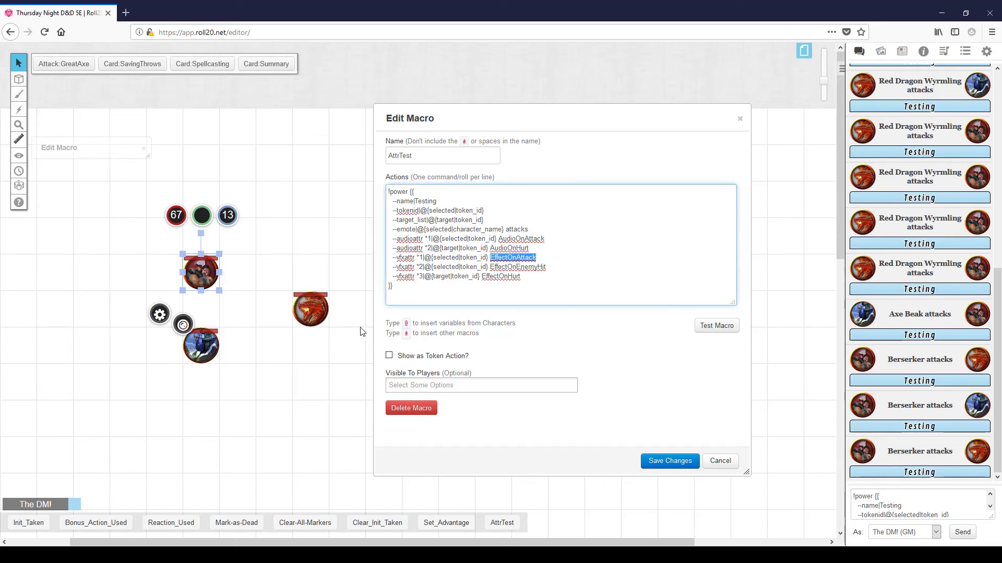
click(312, 304)
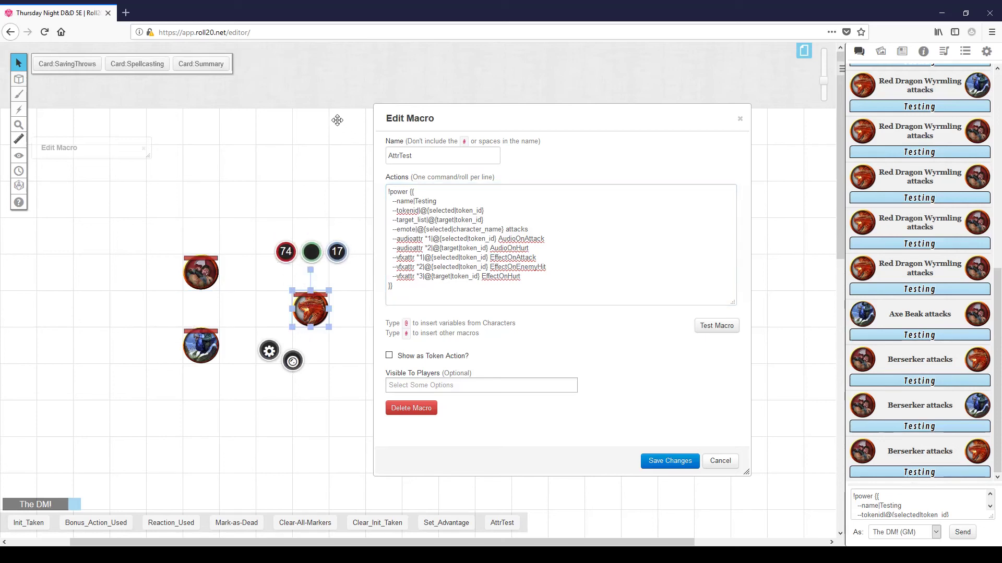
click(443, 101)
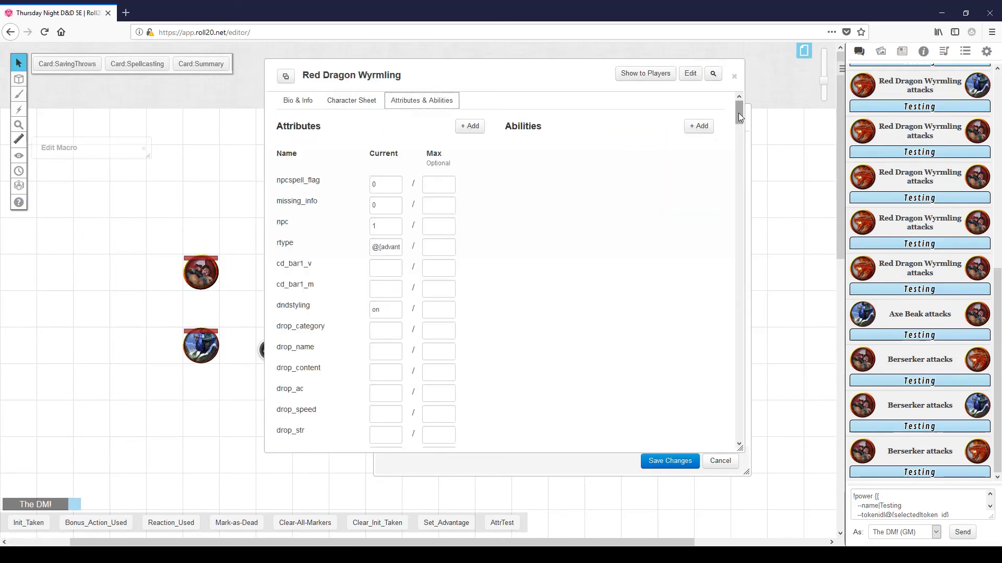
drag(739, 118, 739, 433)
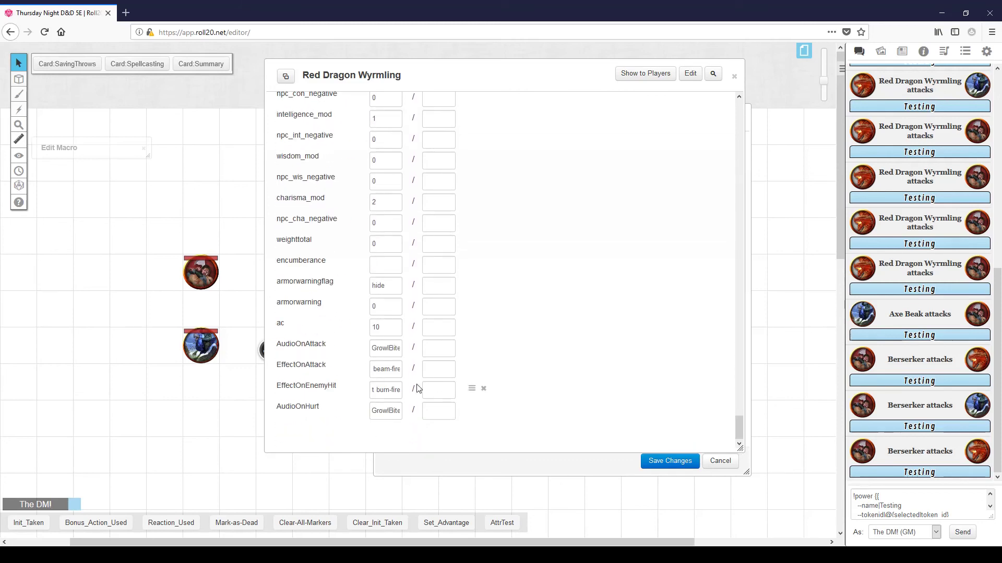
click(390, 367)
key(BackSpace)
key(BackSpace)
key(Delete)
key(Delete)
key(Delete)
key(Delete)
key(BackSpace)
key(BackSpace)
key(BackSpace)
text(breath)
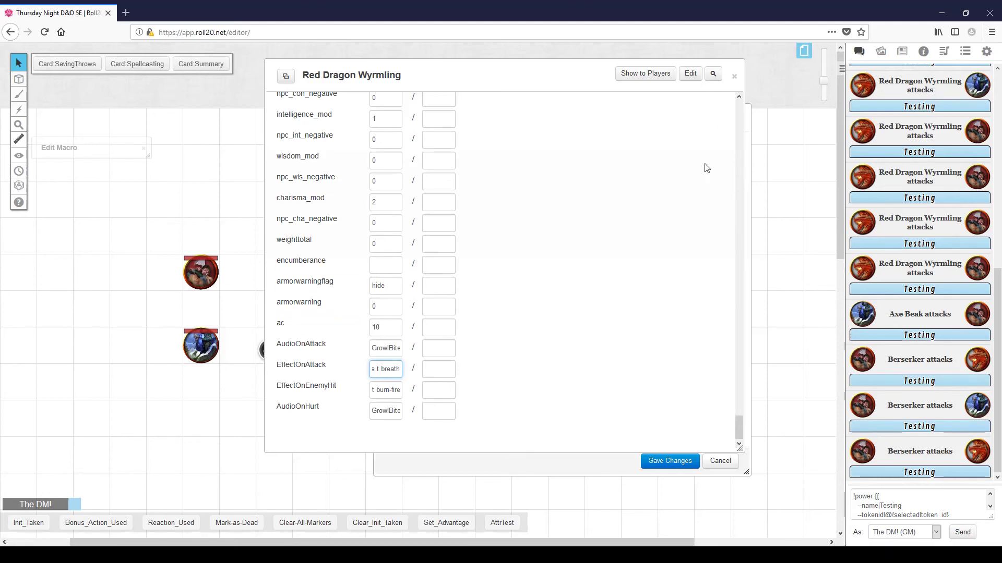
click(734, 77)
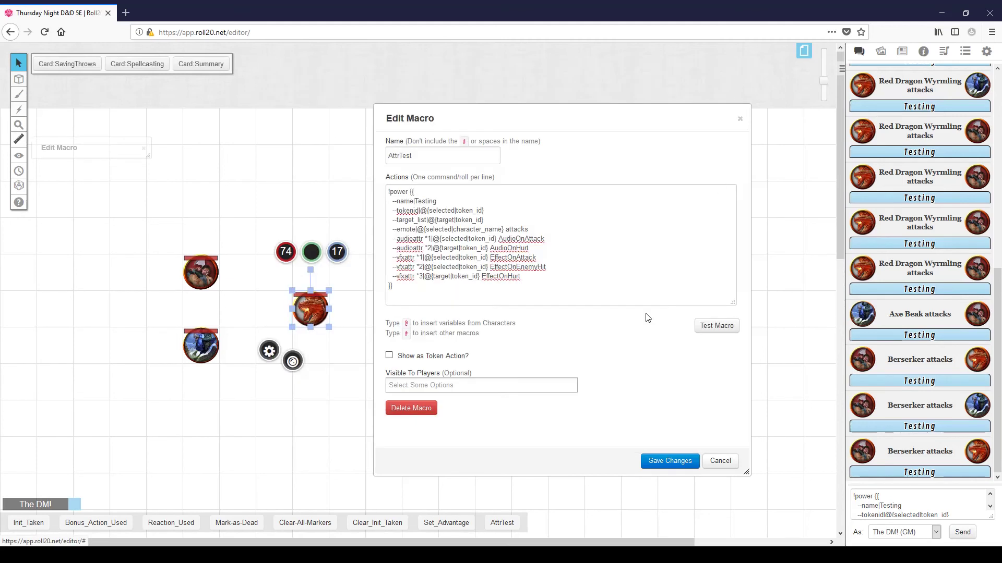
Rerun AttrTest with the dragon attacking so its new breath effect plays.
click(716, 325)
click(209, 287)
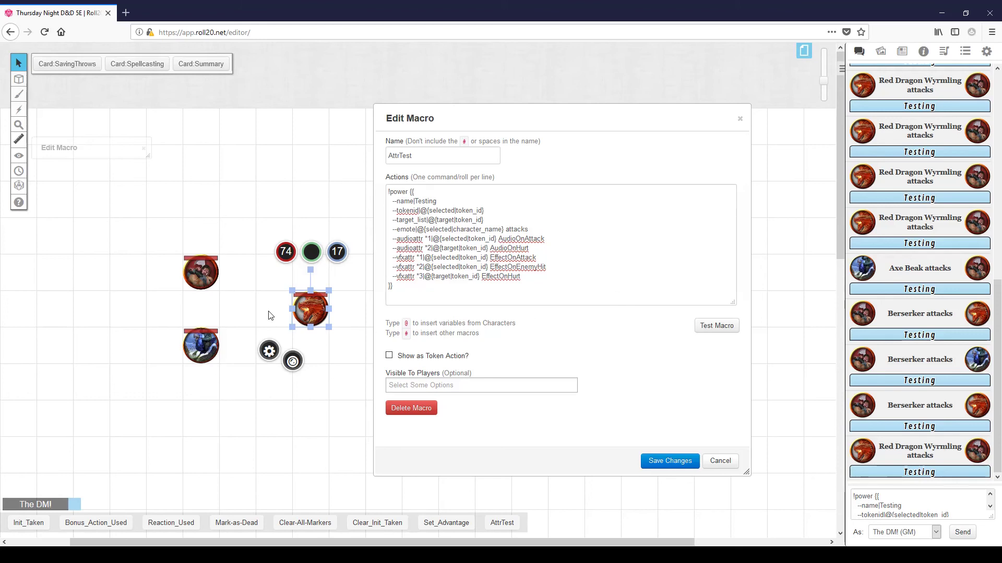
double_click(202, 269)
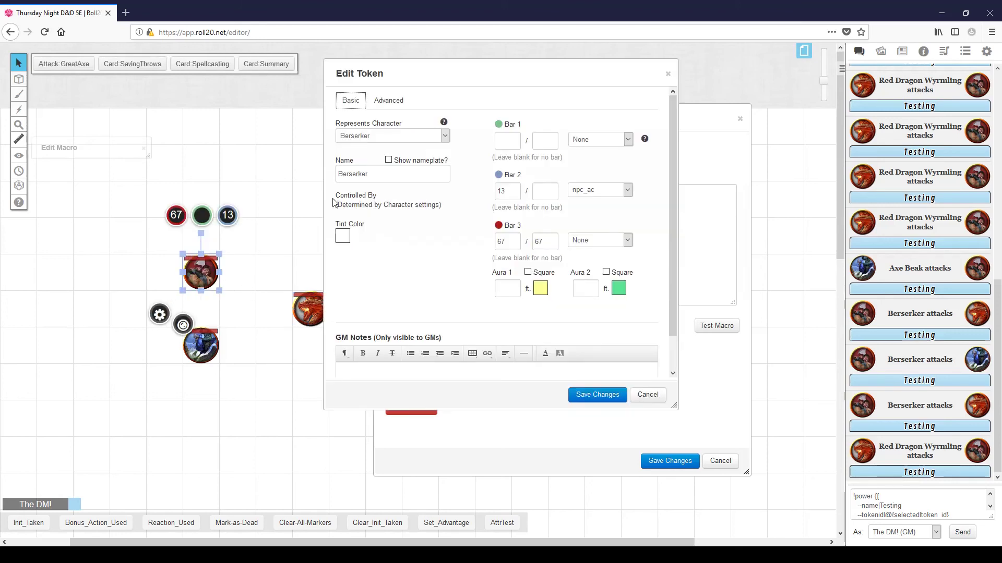
click(668, 73)
click(199, 276)
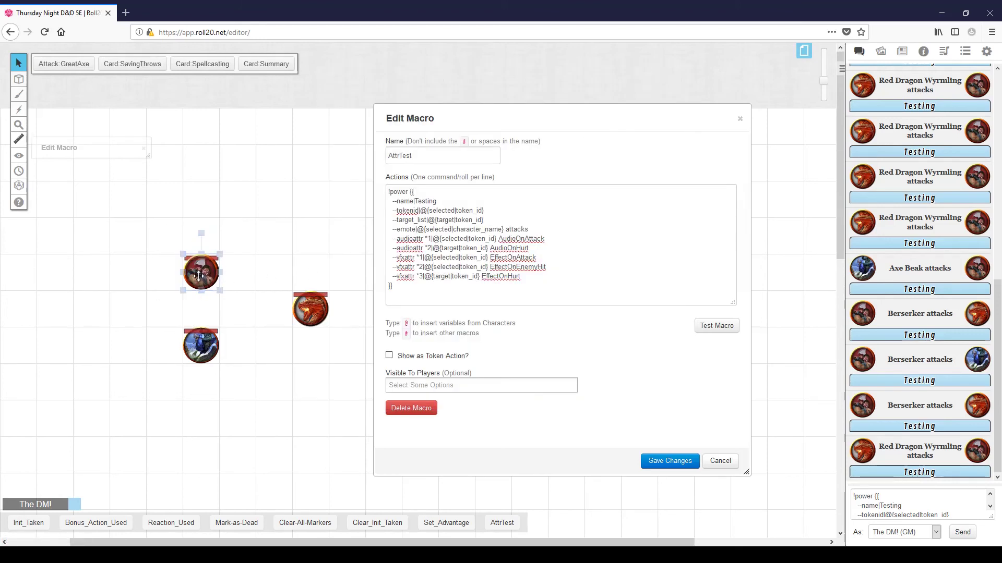
double_click(199, 276)
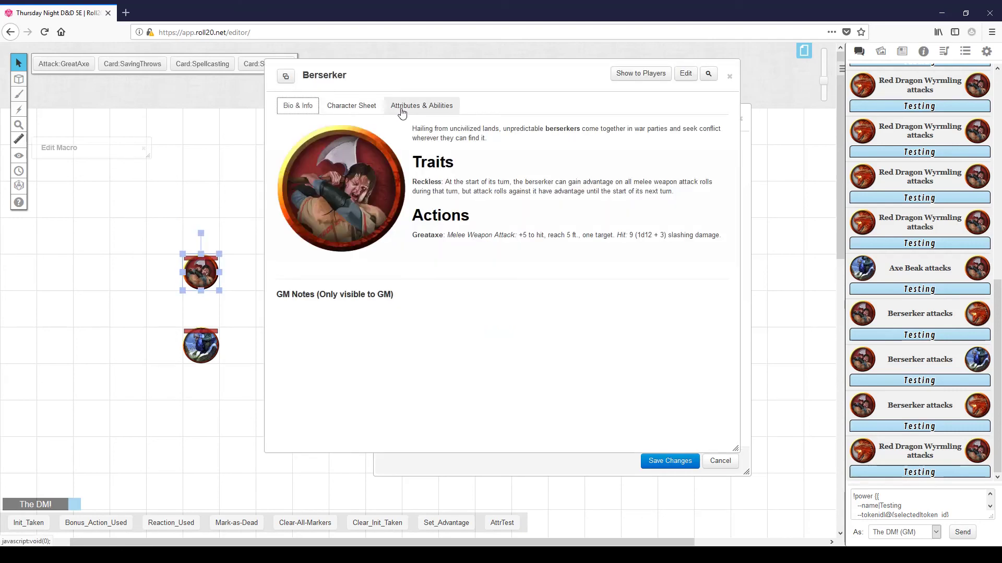
click(351, 106)
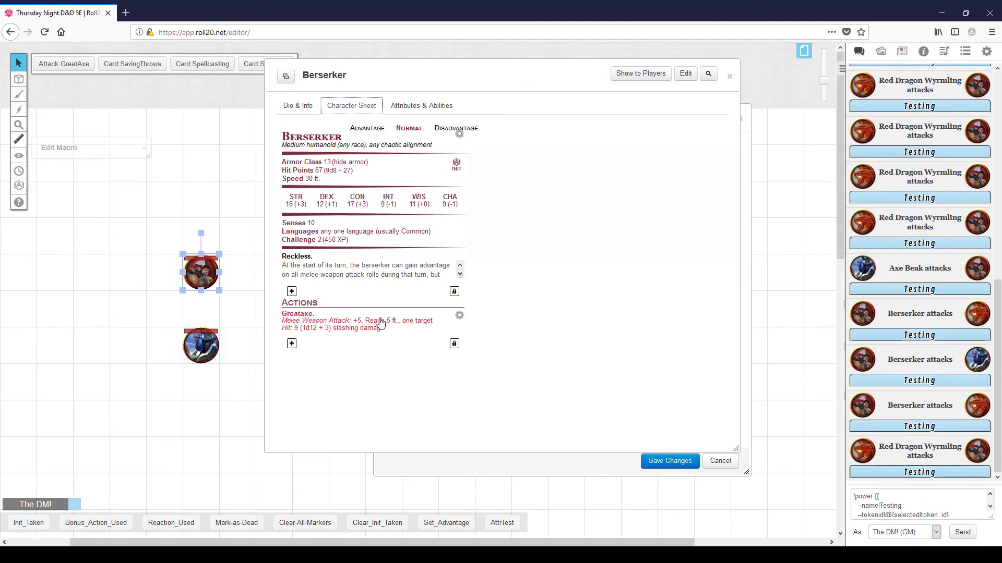
click(730, 76)
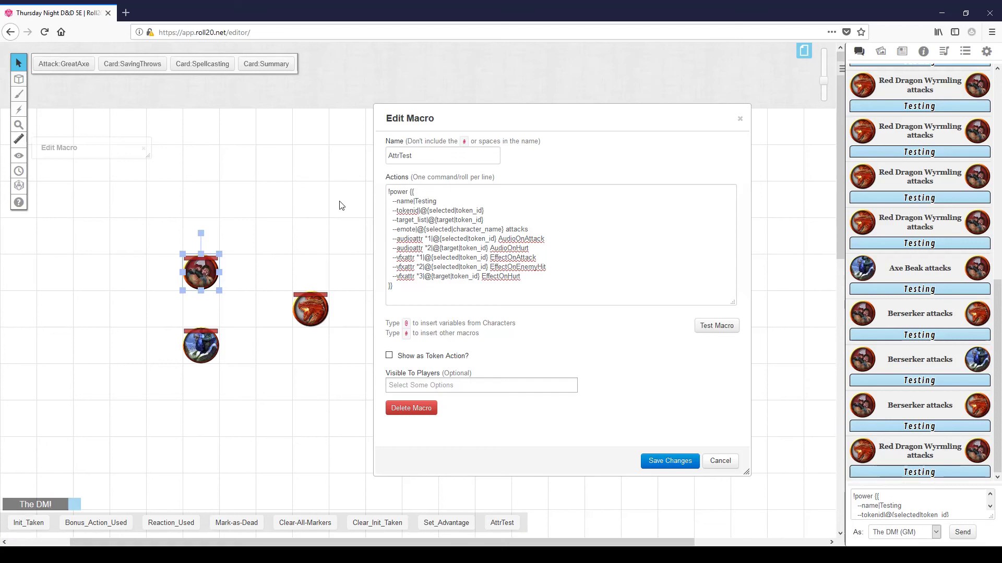
double_click(69, 149)
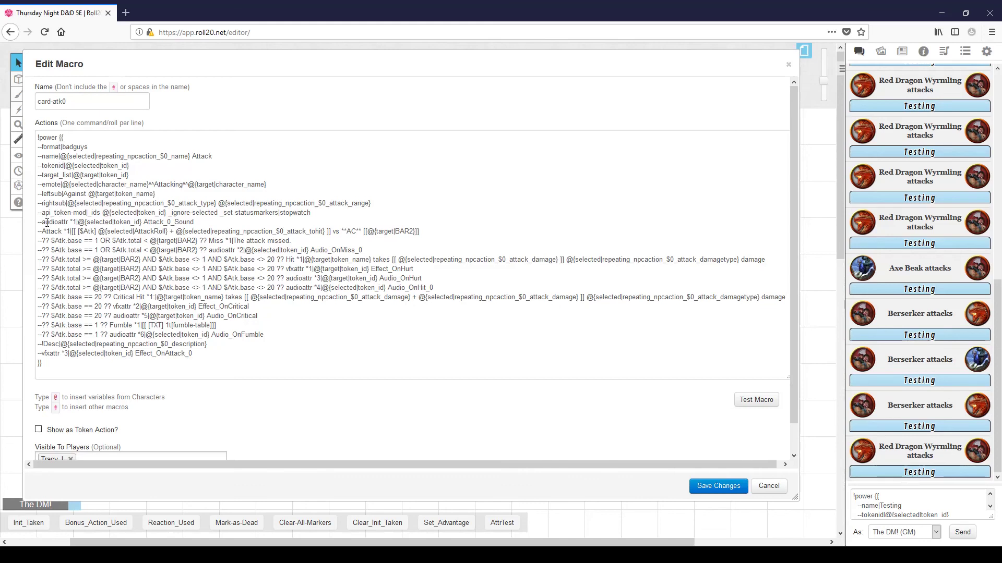
Highlight the Attack roll line, the Attack_0_Sound line and its 0 index in card-atk0.
drag(42, 232, 443, 231)
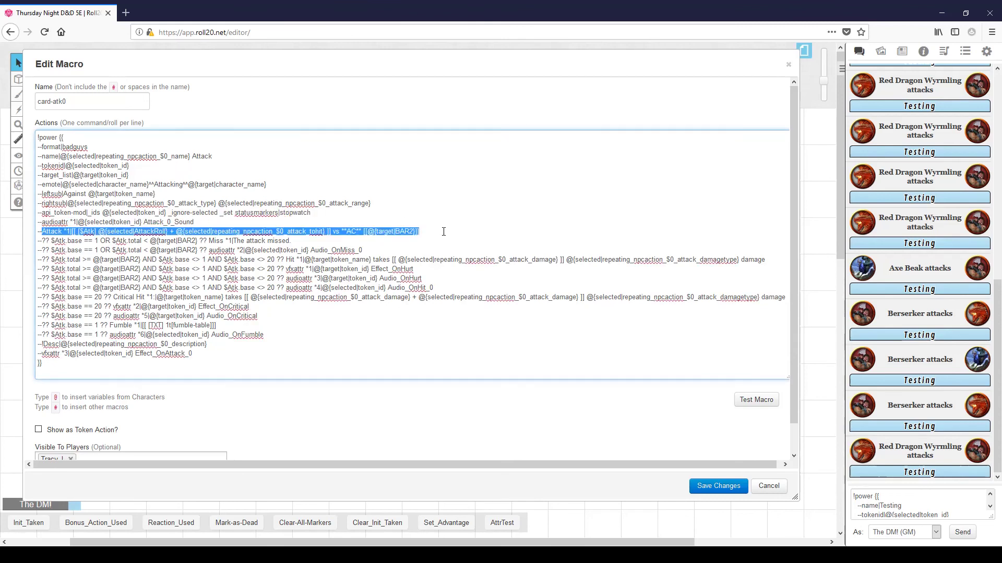
click(214, 232)
drag(193, 223, 23, 224)
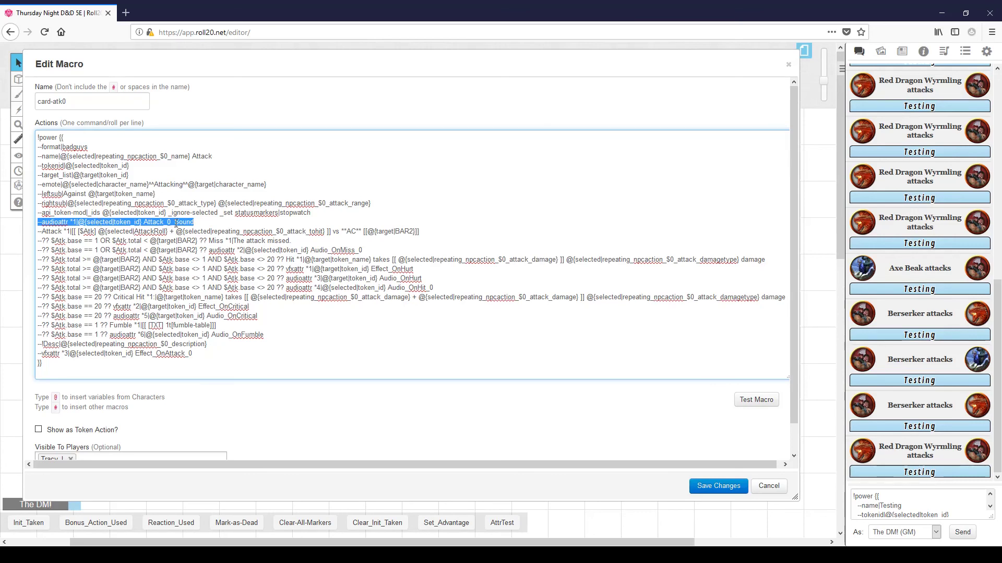
drag(160, 157, 168, 157)
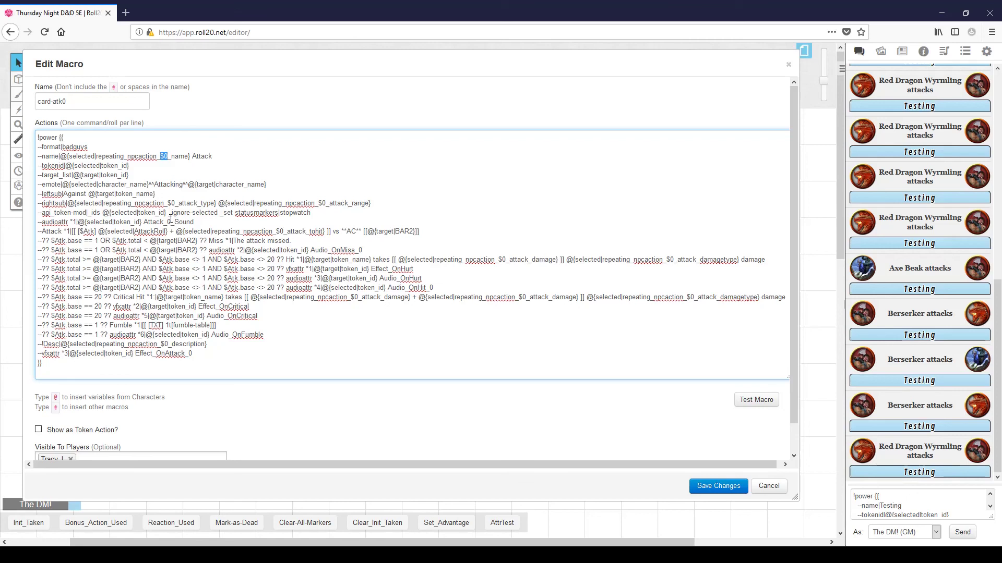
drag(166, 222, 171, 223)
Highlight the Audio_OnMiss_0, Effect/Audio_OnHurt, Audio_OnHit_0, OnCritical and Audio_OnFumble attribute names.
drag(367, 250, 308, 250)
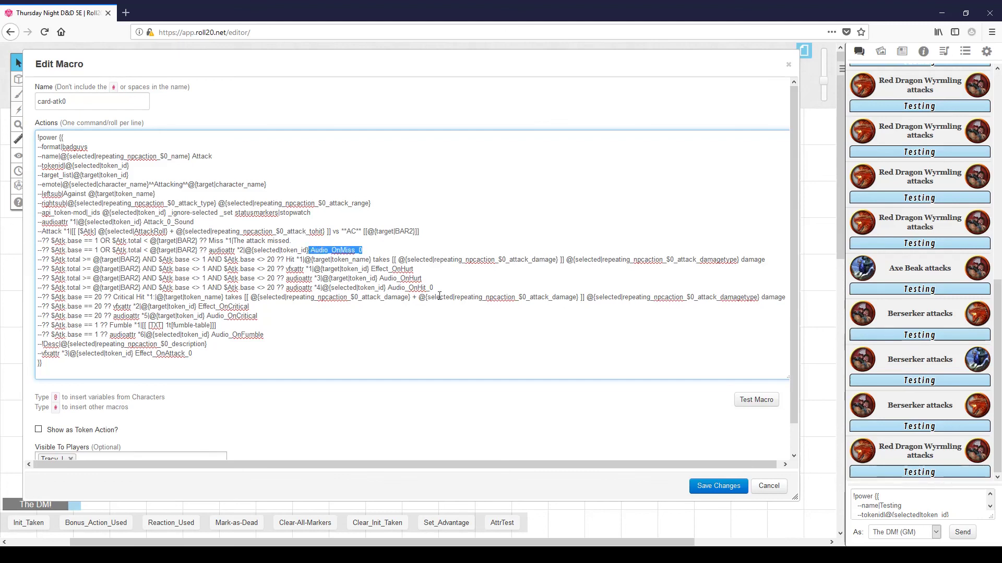
drag(414, 270, 370, 269)
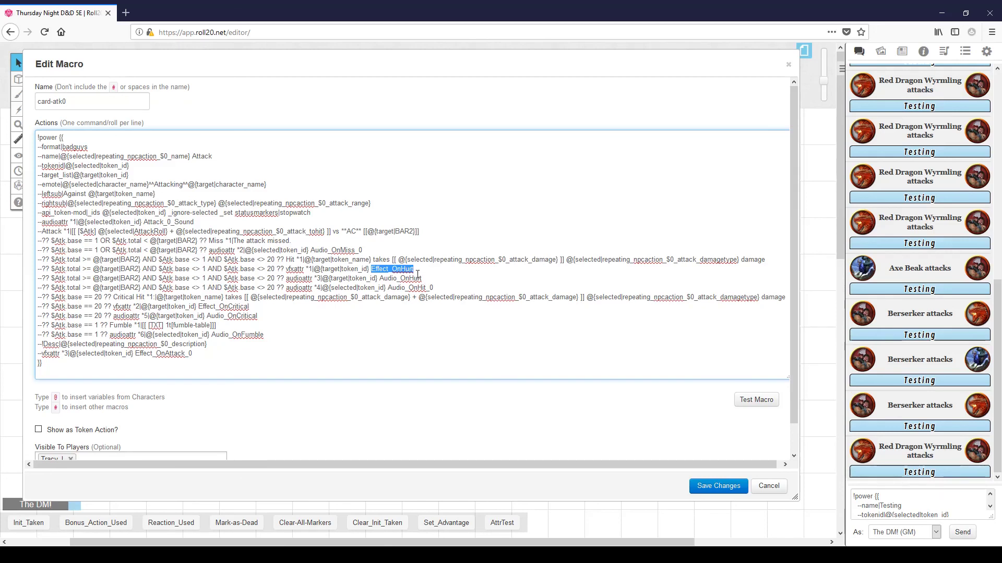
drag(426, 279, 381, 280)
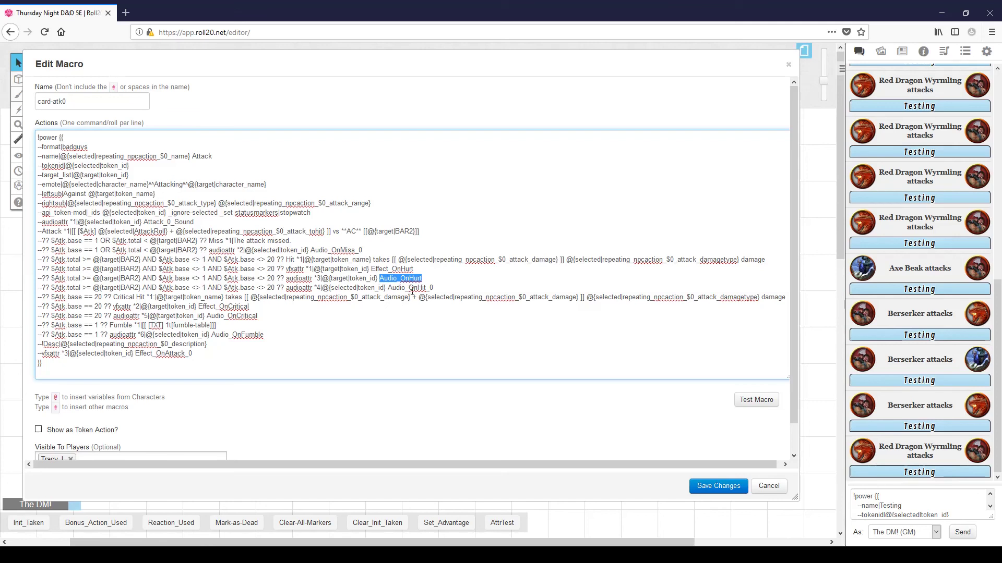
drag(437, 289, 391, 289)
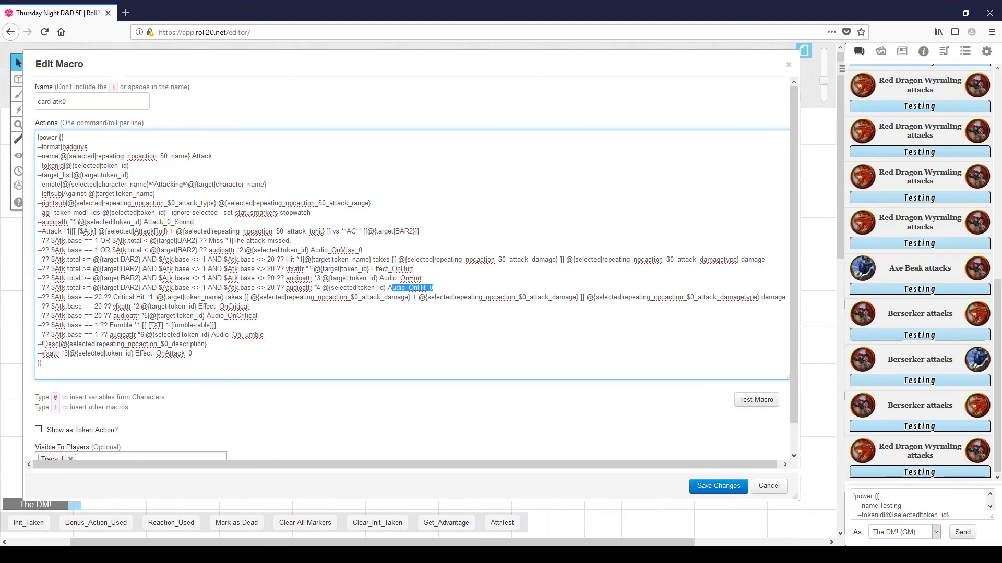
double_click(220, 307)
double_click(221, 316)
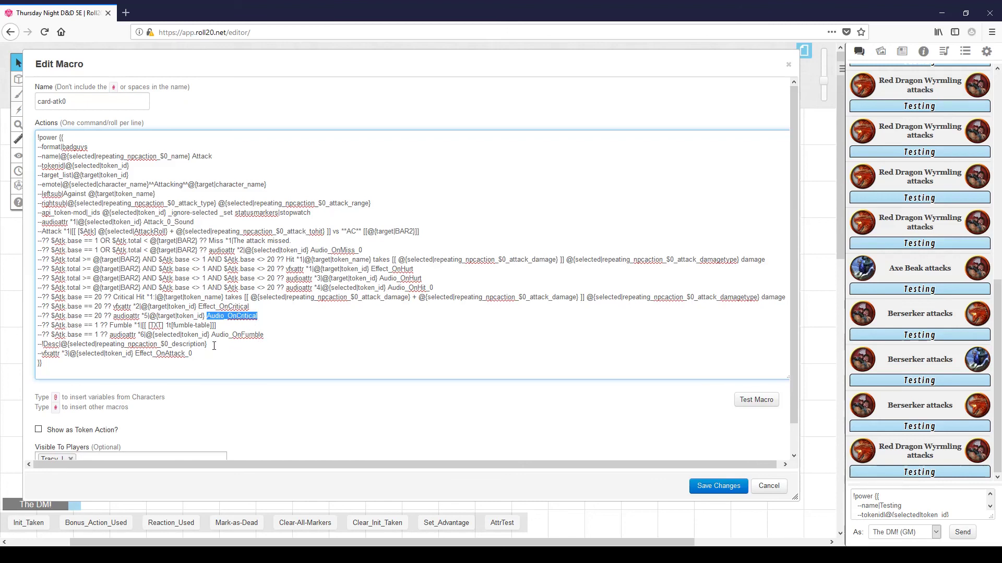
drag(212, 335, 266, 336)
click(265, 335)
Cancel the card-atk0 macro edit without saving.
click(789, 65)
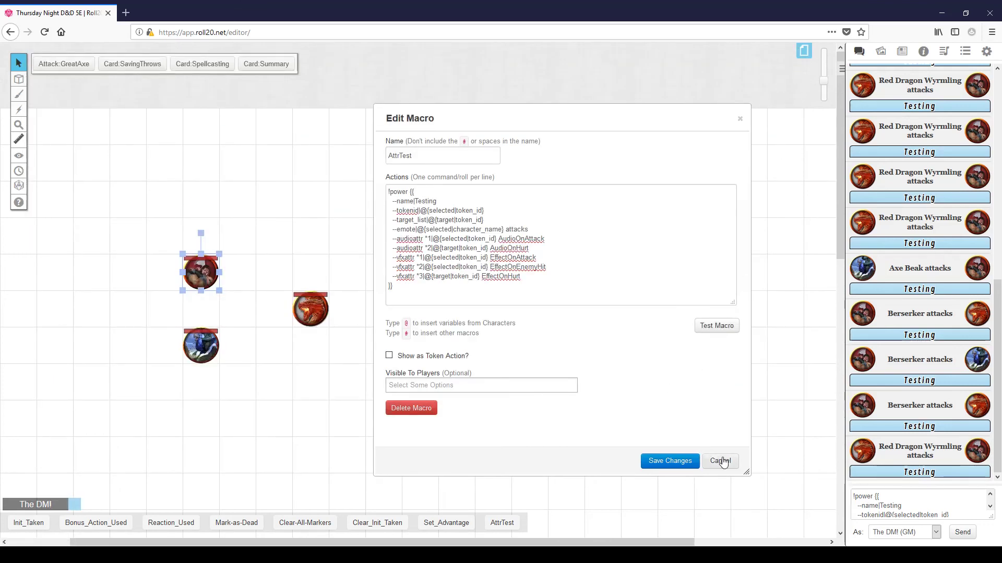